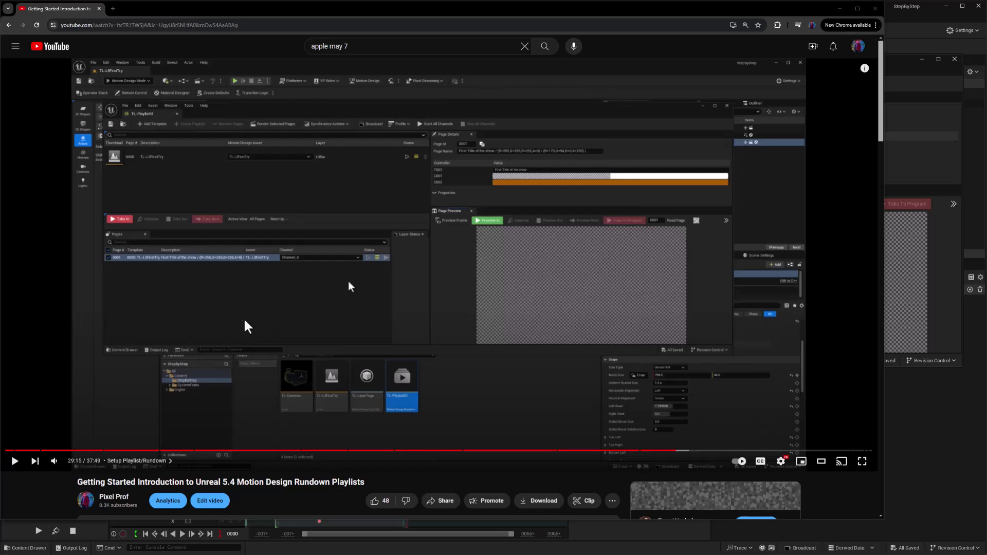
Step: Highlight the viewer's comment asking how render selected pages works
{"action": "scroll", "coordinate": [239, 324], "scroll_direction": "down", "scroll_amount": 7}
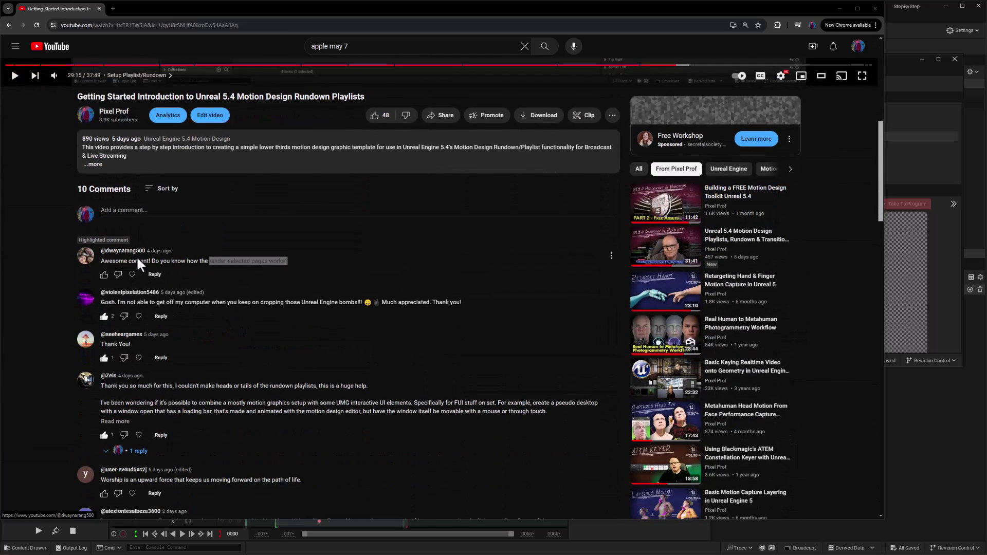
{"action": "scroll", "coordinate": [137, 255], "scroll_direction": "up", "scroll_amount": 2}
{"action": "left_click", "coordinate": [208, 341]}
{"action": "left_click_drag", "start_coordinate": [209, 339], "coordinate": [290, 341]}
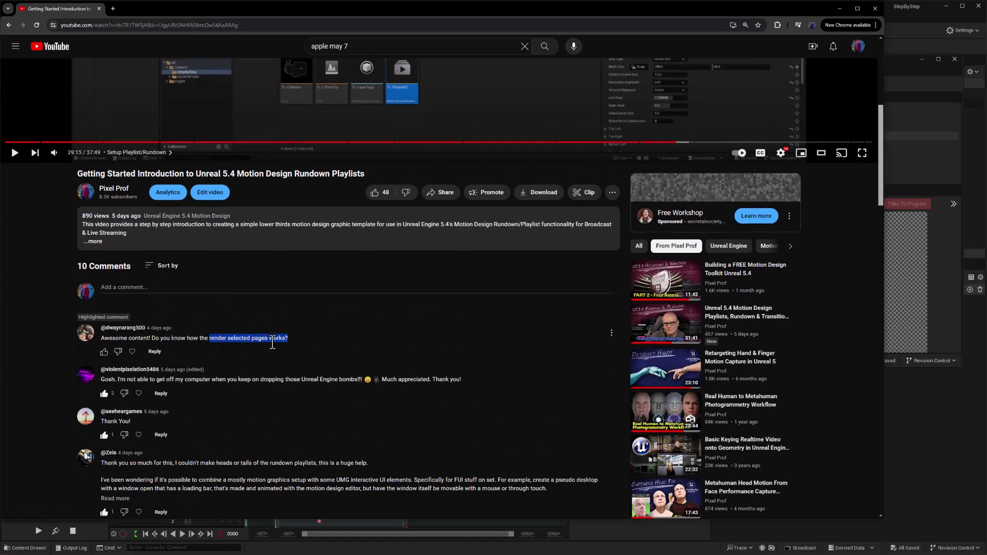
Step: Scroll back up to the paused Motion Design Rundown tutorial and bring up the window switcher
{"action": "scroll", "coordinate": [288, 341], "scroll_direction": "up", "scroll_amount": 1}
{"action": "scroll", "coordinate": [288, 344], "scroll_direction": "up", "scroll_amount": 5}
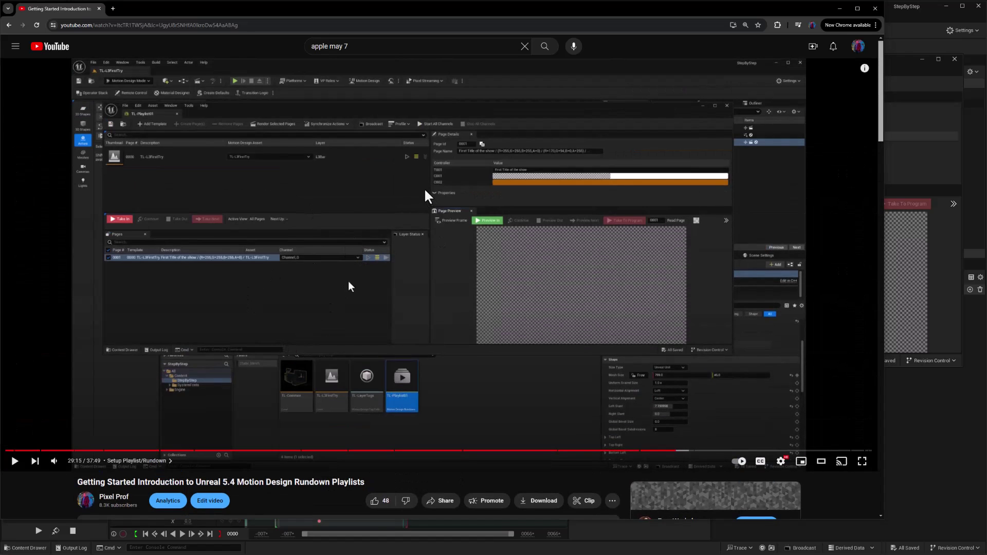
{"action": "key", "text": "alt+Tab"}
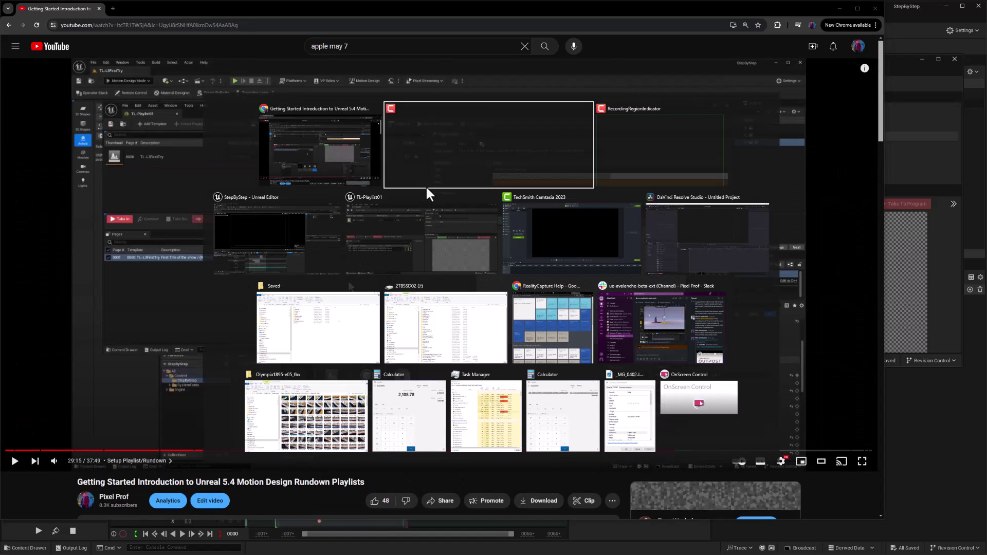
Step: In Unreal, preview page 0001 First Title in, advance to Second Title, then preview it out
{"action": "left_click", "coordinate": [326, 256]}
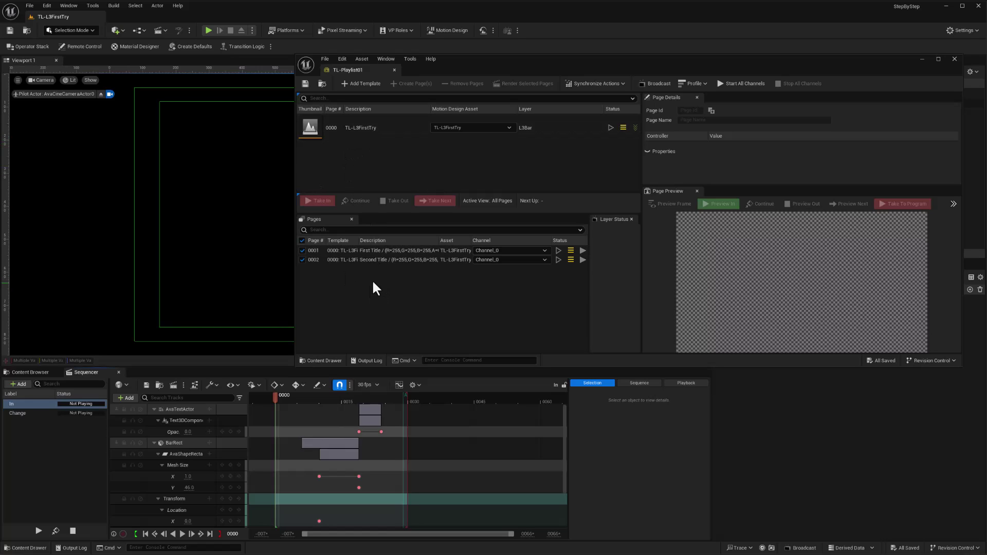
{"action": "left_click", "coordinate": [372, 250]}
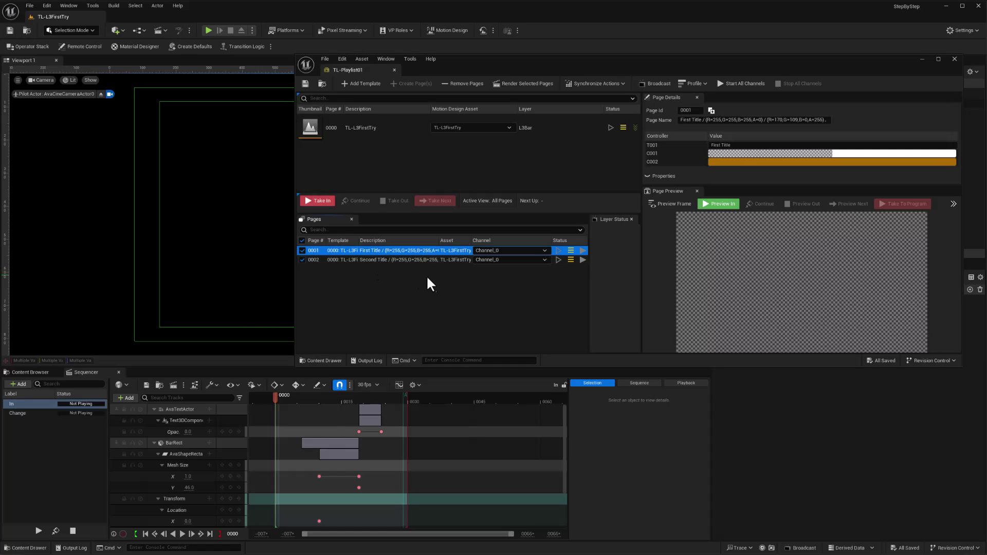
{"action": "left_click", "coordinate": [718, 204]}
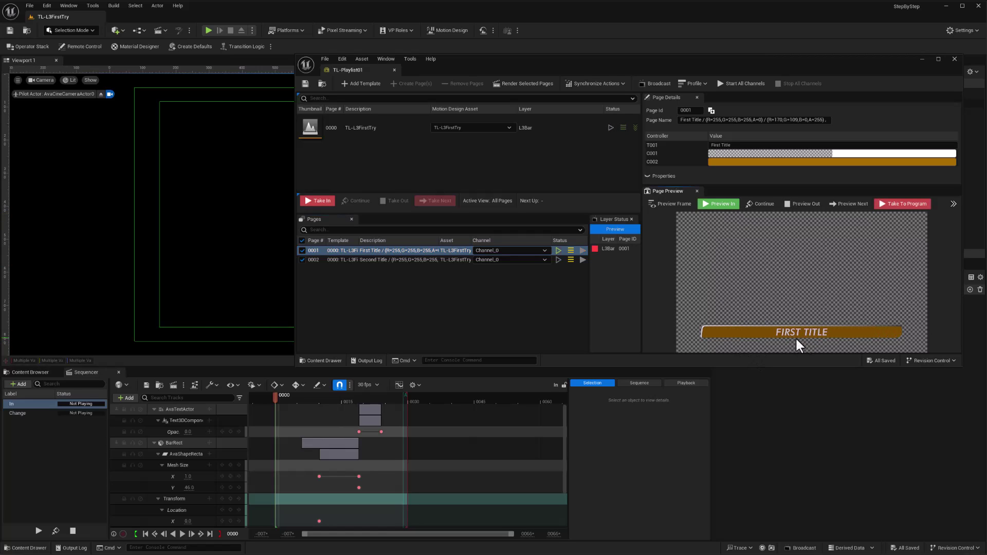
{"action": "left_click", "coordinate": [844, 206]}
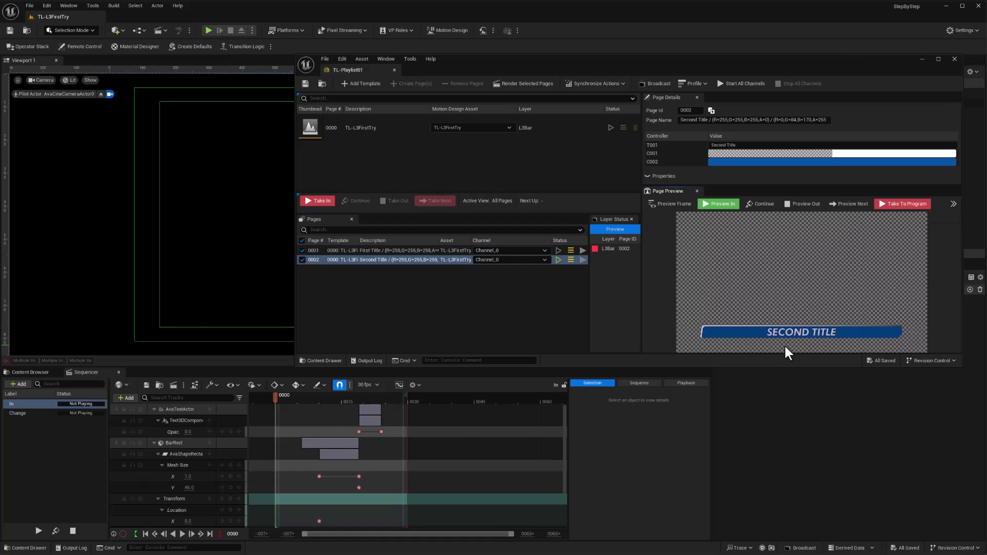
{"action": "left_click", "coordinate": [803, 204]}
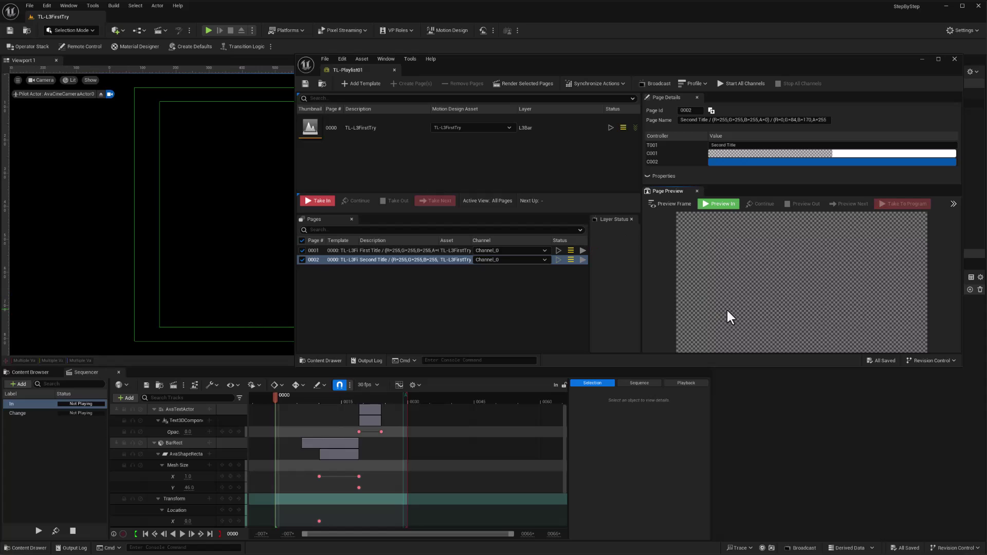
Step: Open the Change animation, scrub its title-bar keys, and return the playhead to frame 0000
{"action": "left_click", "coordinate": [496, 291]}
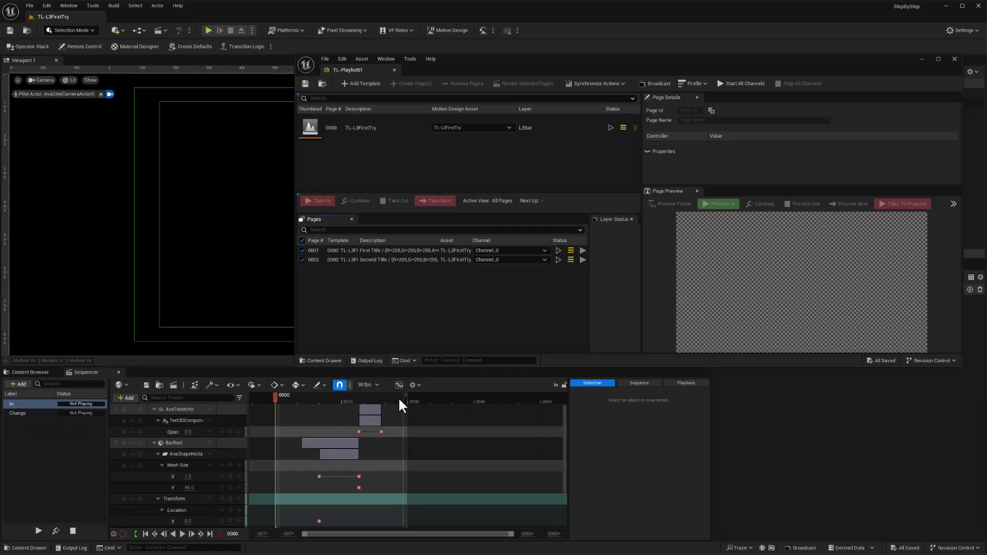
{"action": "left_click", "coordinate": [25, 417]}
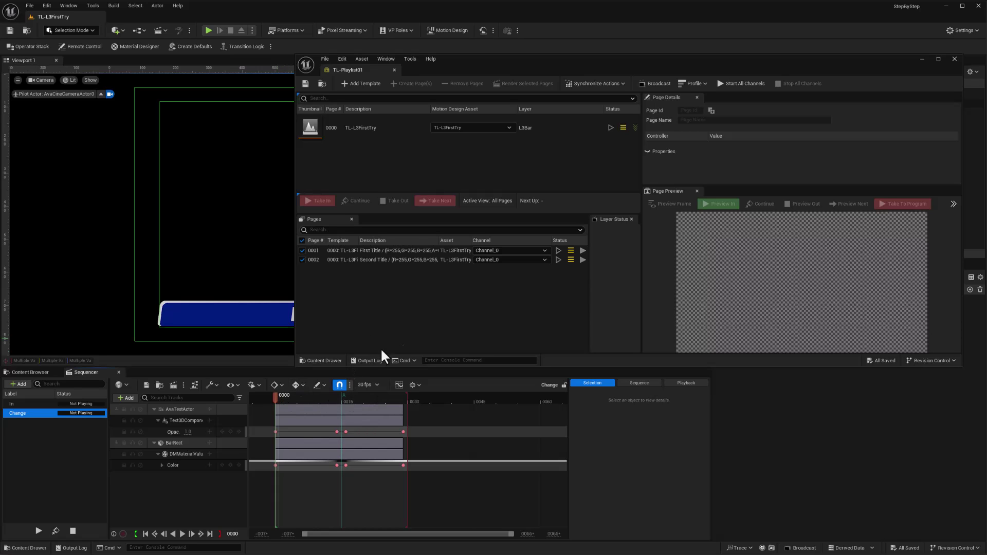
{"action": "left_click_drag", "start_coordinate": [444, 366], "coordinate": [438, 277]}
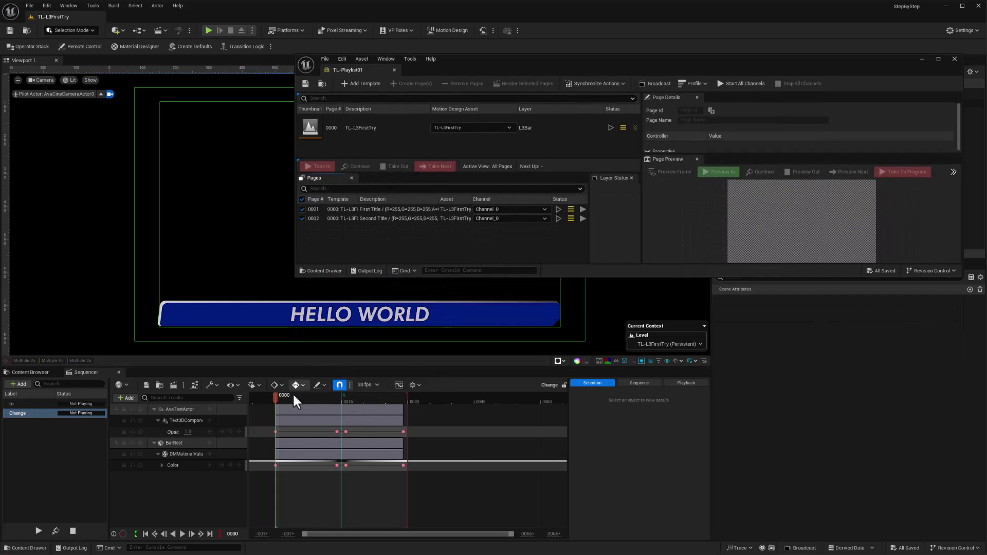
{"action": "left_click_drag", "start_coordinate": [275, 399], "coordinate": [304, 398]}
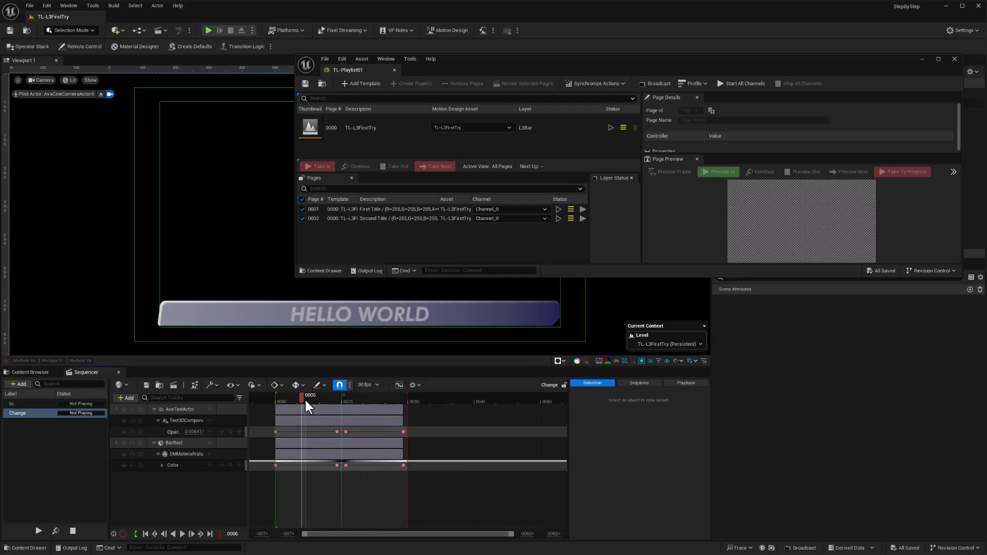
{"action": "left_click", "coordinate": [146, 534]}
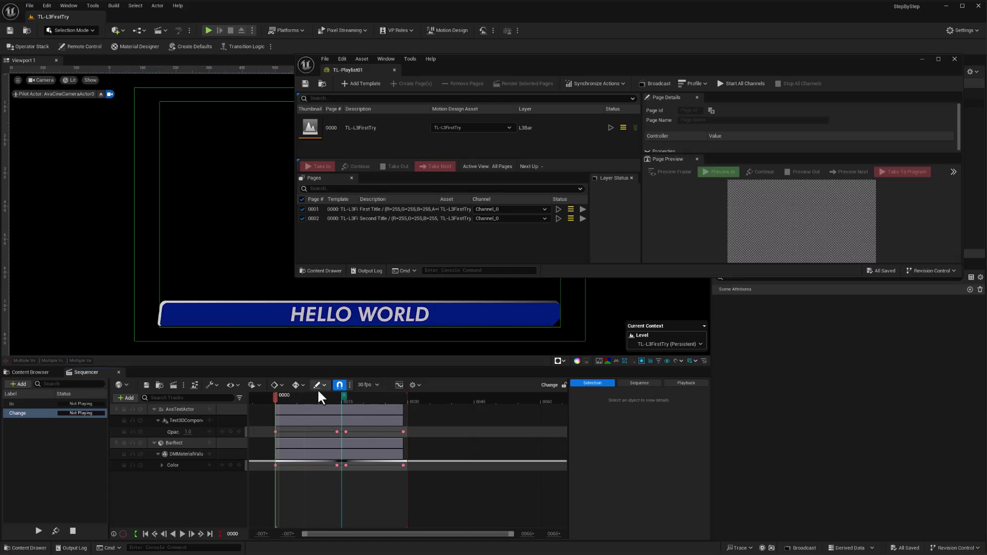
{"action": "left_click_drag", "start_coordinate": [557, 278], "coordinate": [550, 399]}
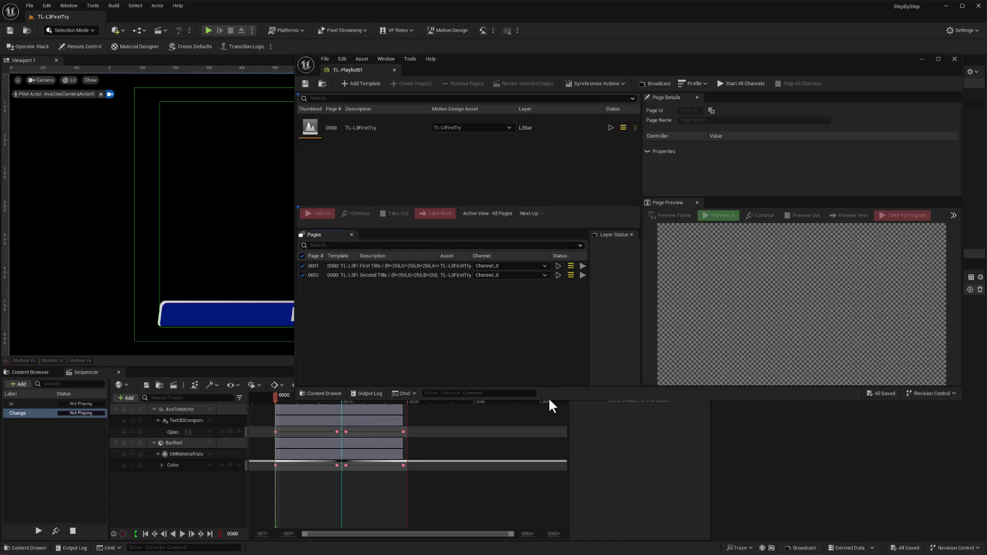
{"action": "left_click_drag", "start_coordinate": [548, 399], "coordinate": [546, 361]}
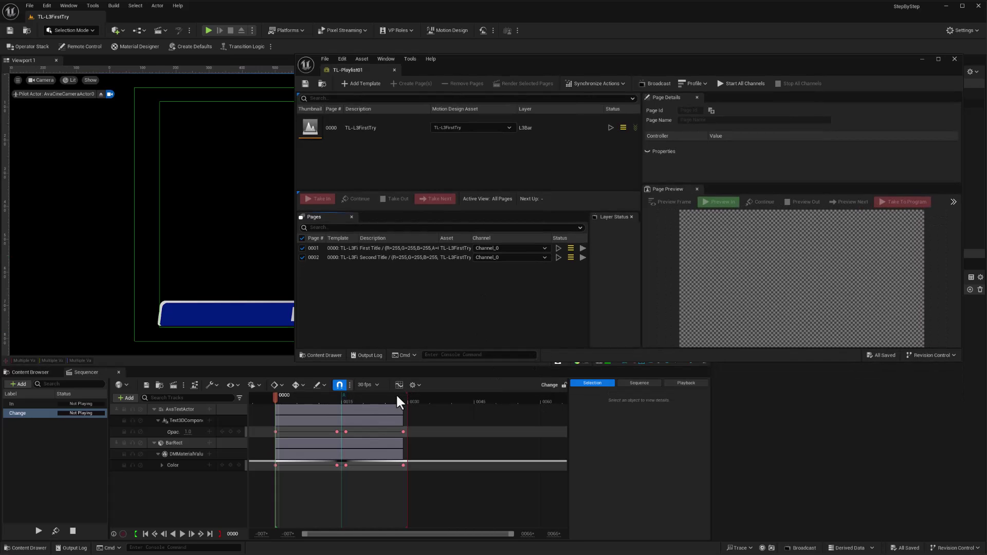
{"action": "left_click", "coordinate": [399, 410]}
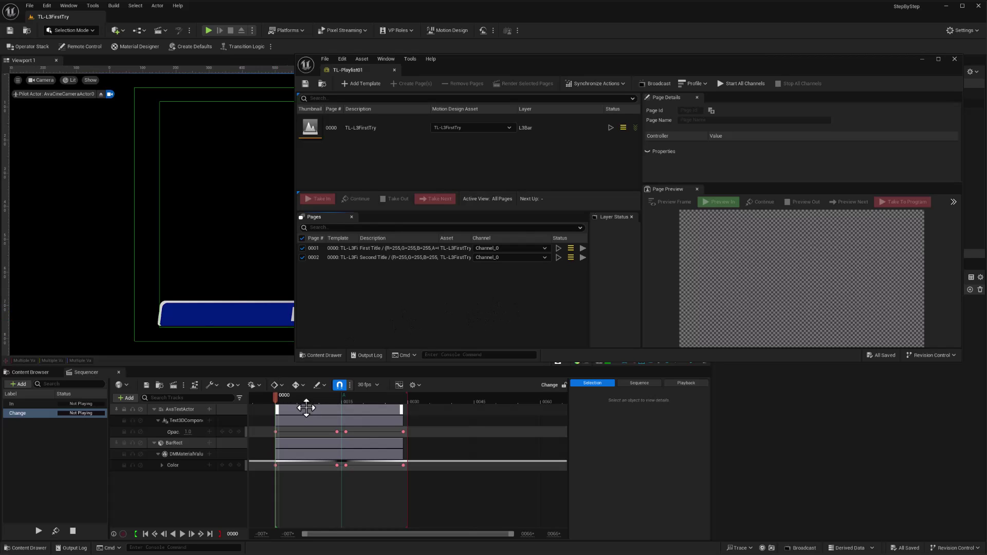
{"action": "left_click", "coordinate": [33, 371]}
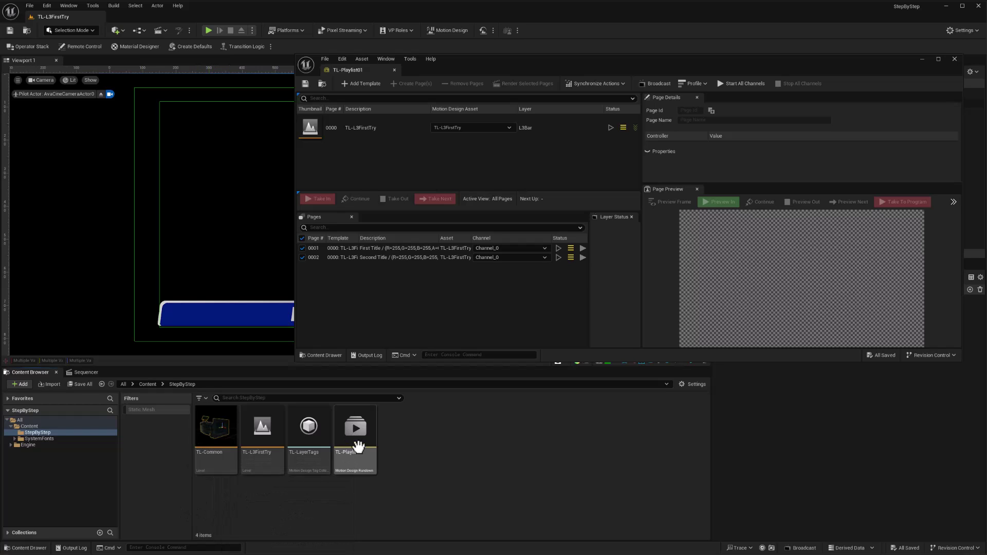
{"action": "mouse_move", "coordinate": [212, 437]}
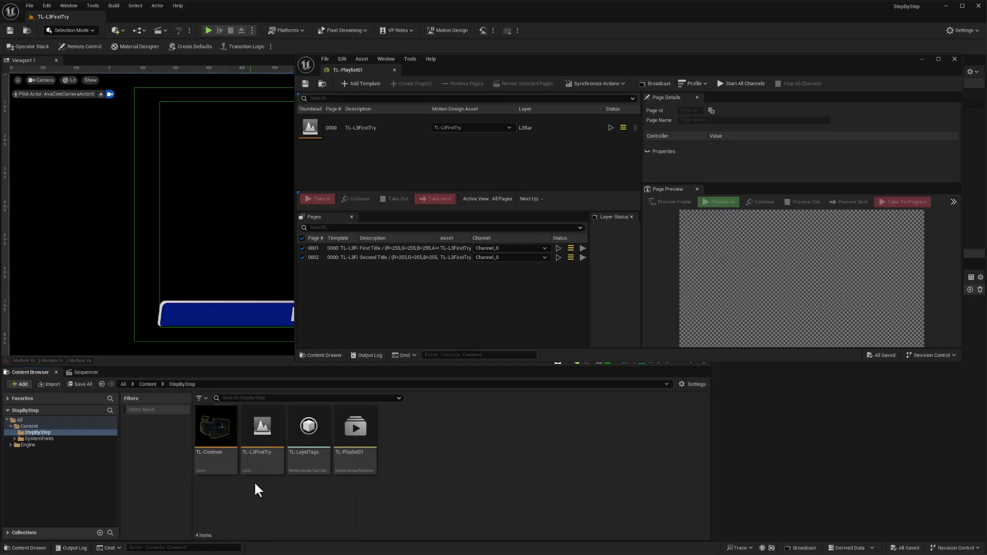
{"action": "left_click", "coordinate": [85, 372]}
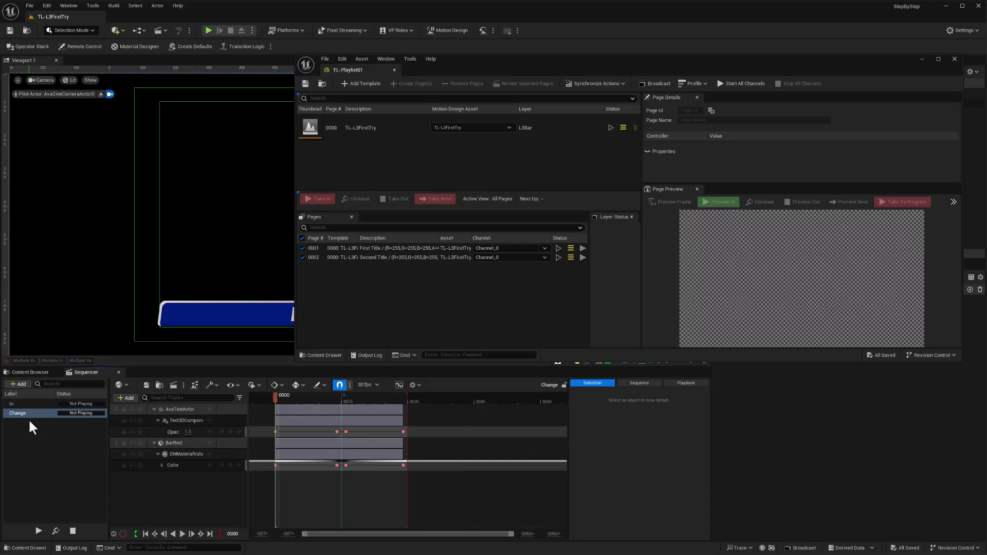
Step: Add a Camera Cut track bound to AvaCineCameraActor0 to the current animation
{"action": "left_click", "coordinate": [127, 397]}
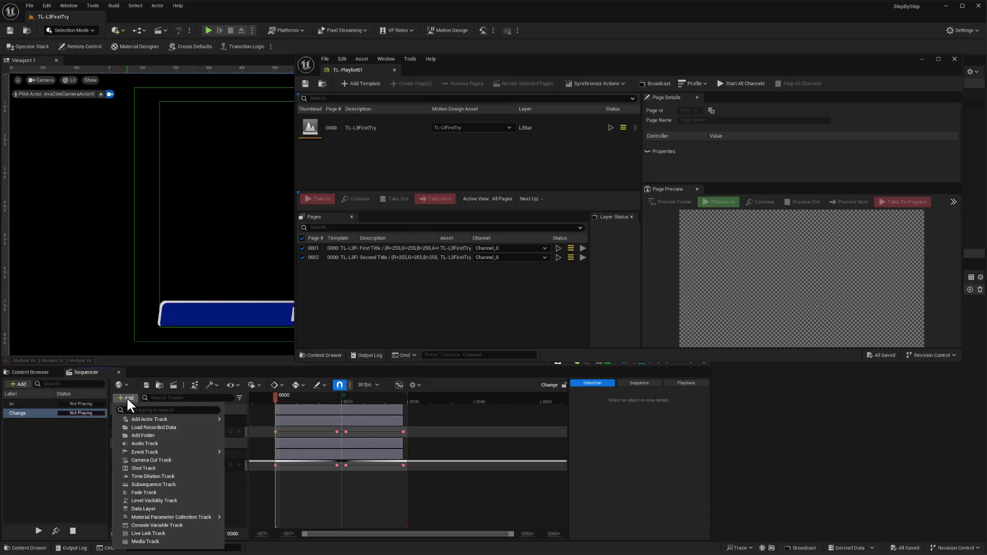
{"action": "left_click", "coordinate": [157, 460]}
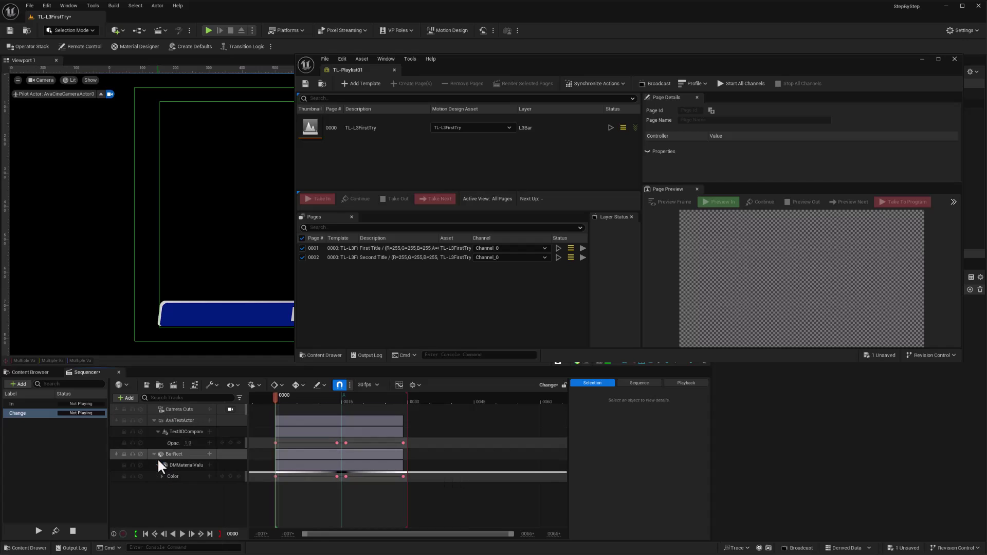
{"action": "left_click", "coordinate": [209, 410]}
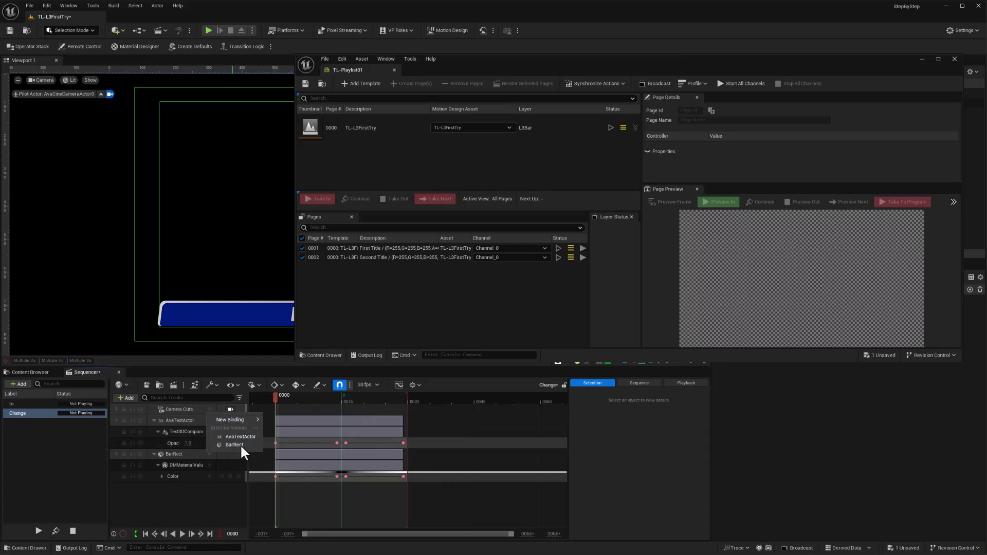
{"action": "mouse_move", "coordinate": [228, 420]}
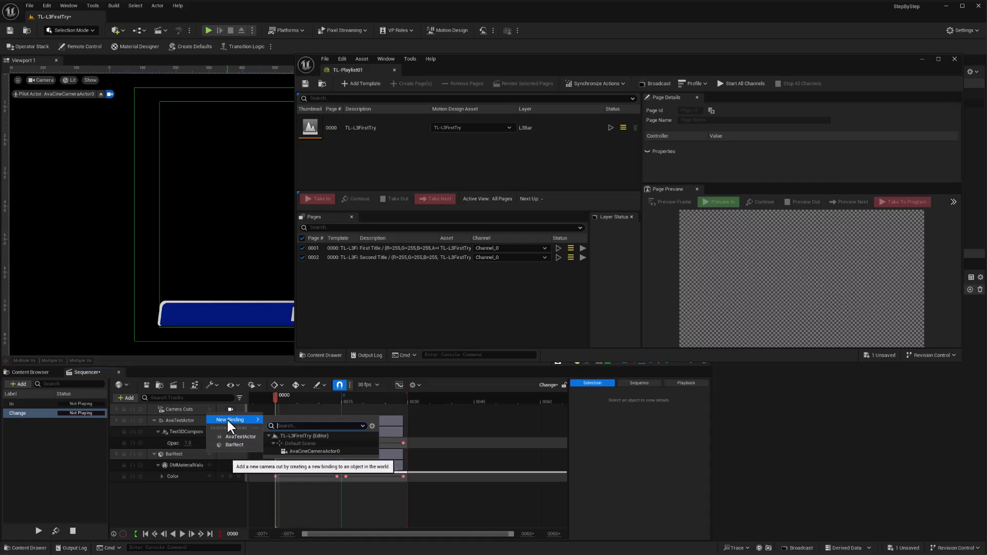
{"action": "left_click", "coordinate": [296, 452]}
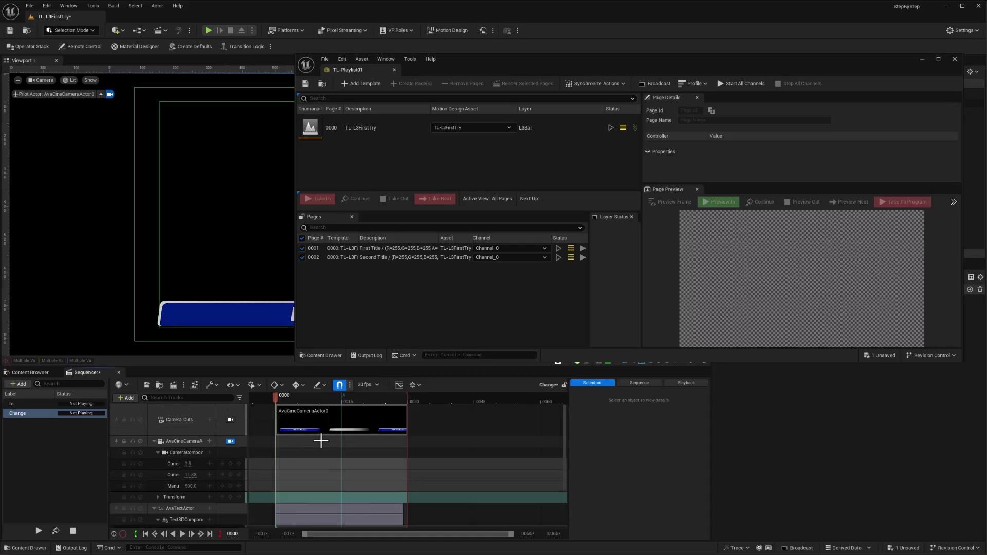
Step: Add a Camera Cut track bound to AvaCineCameraActor0 to the In animation
{"action": "left_click", "coordinate": [23, 404]}
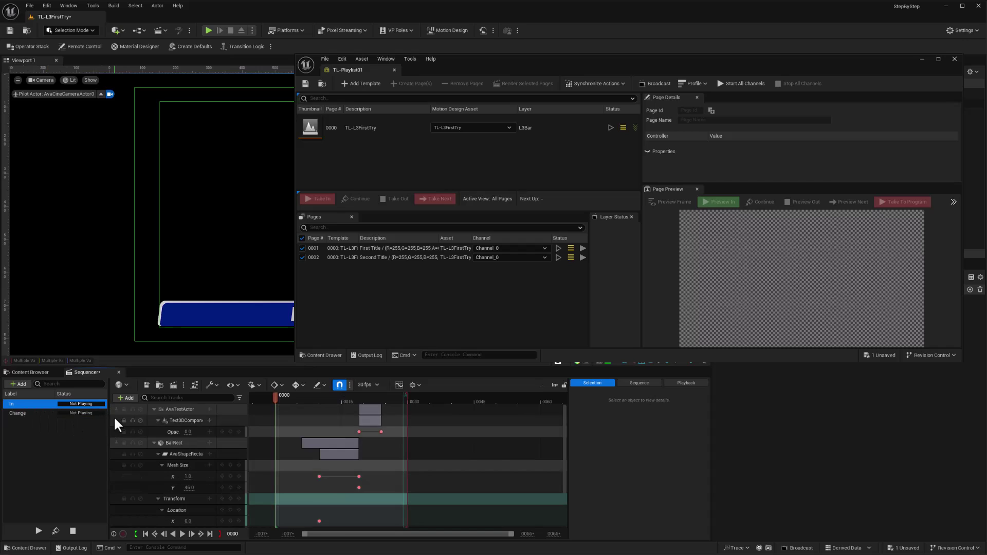
{"action": "left_click", "coordinate": [128, 398]}
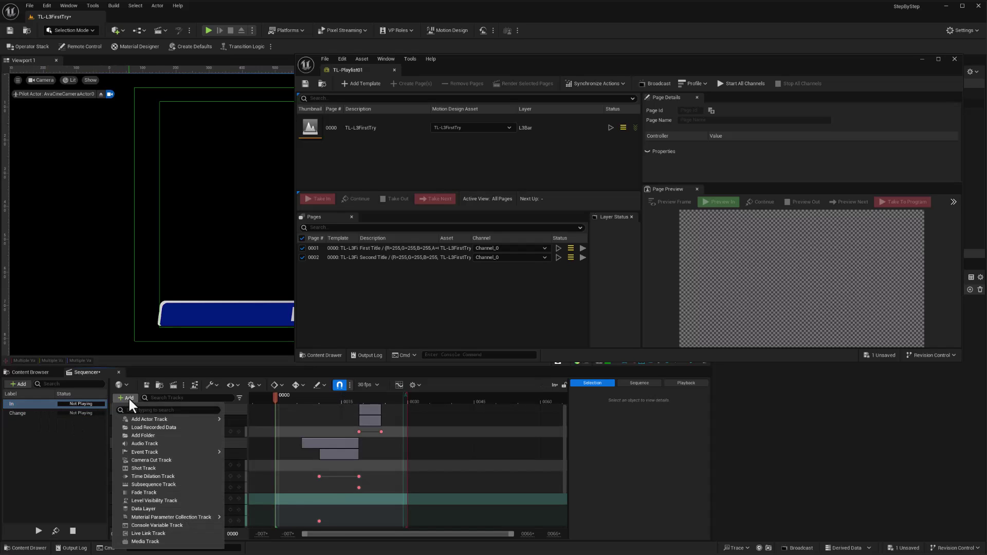
{"action": "left_click", "coordinate": [135, 461]}
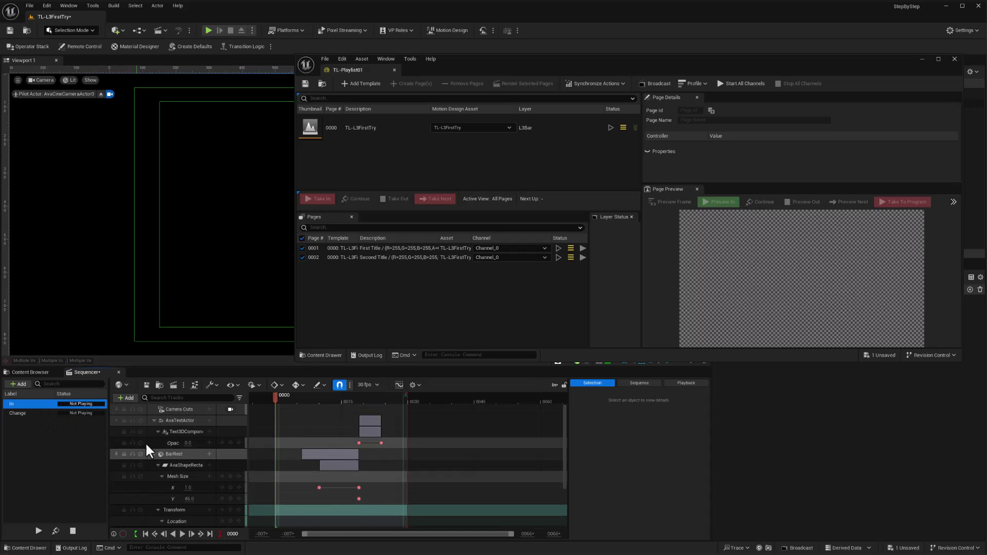
{"action": "left_click", "coordinate": [210, 410]}
{"action": "mouse_move", "coordinate": [248, 418]}
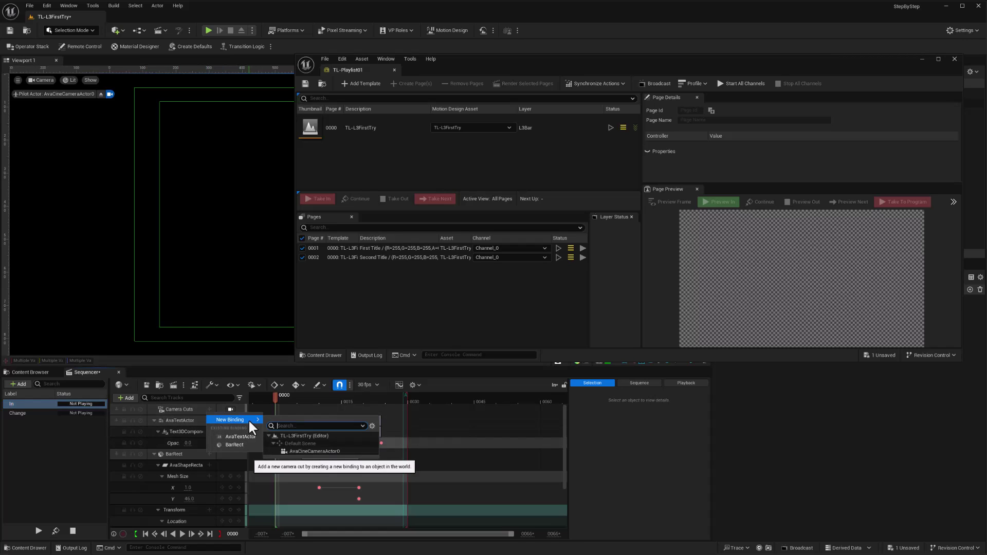
{"action": "left_click", "coordinate": [316, 452]}
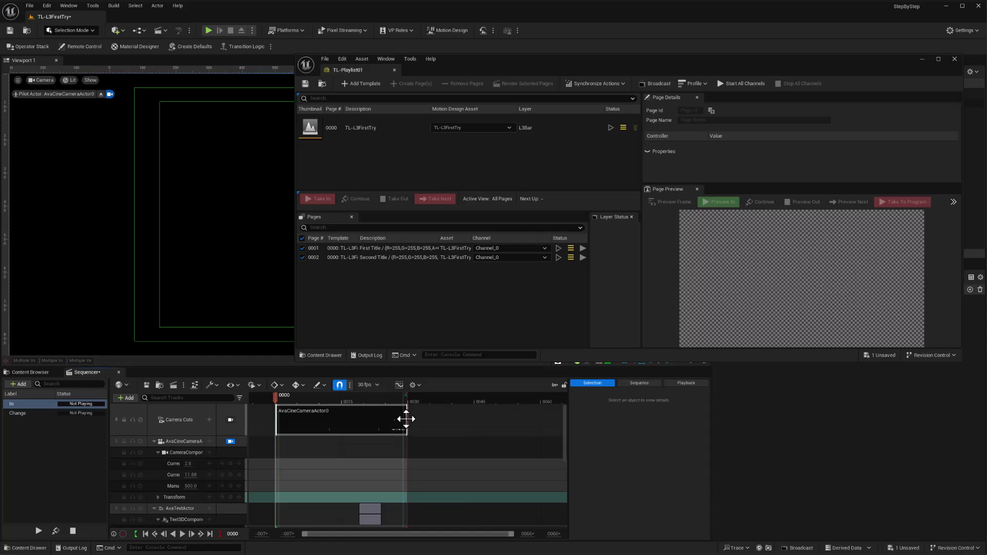
Step: Scrub the first frames, reset to frame 0000, and open the Change animation
{"action": "mouse_move", "coordinate": [276, 399]}
{"action": "left_mouse_down"}
{"action": "mouse_move", "coordinate": [374, 403]}
{"action": "mouse_move", "coordinate": [282, 398]}
{"action": "left_mouse_up"}
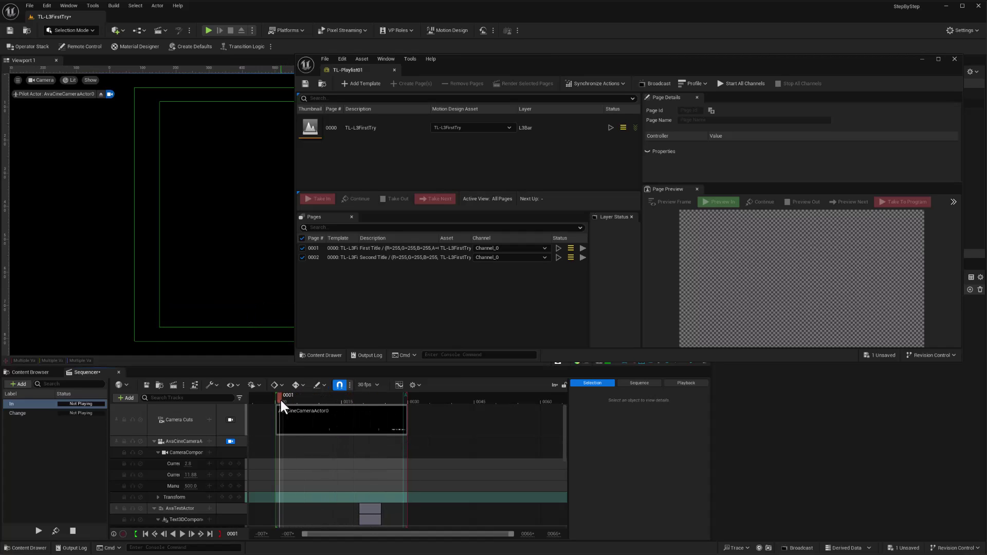
{"action": "left_click", "coordinate": [277, 400]}
{"action": "left_click", "coordinate": [45, 414]}
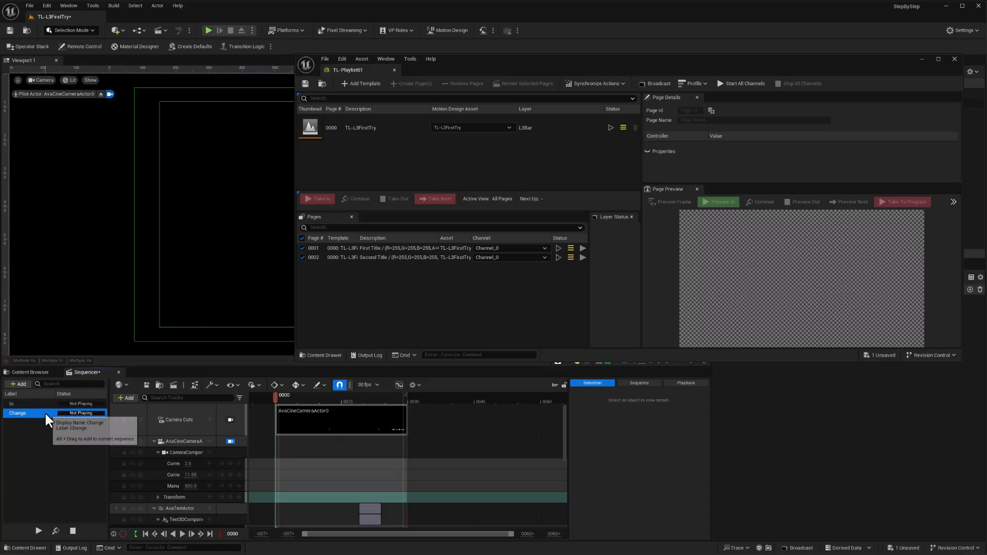
{"action": "double_click", "coordinate": [45, 412]}
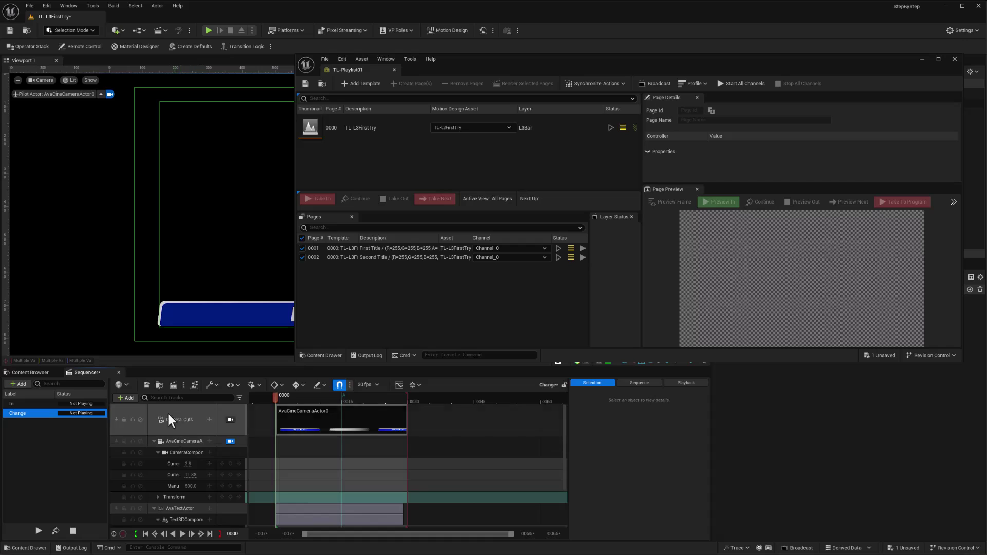
Step: Save the Change animation from the Sequencer toolbar
{"action": "left_click", "coordinate": [146, 385]}
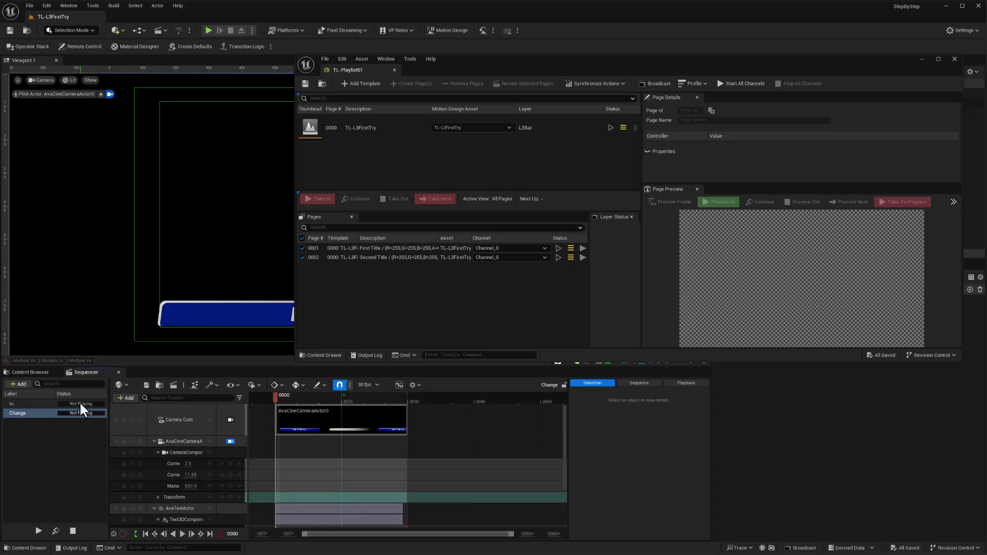
Step: Remove the four old TL-Playlist01 jobs from Movie Render Queue and queue TL-L3FirstTry
{"action": "left_click", "coordinate": [174, 387]}
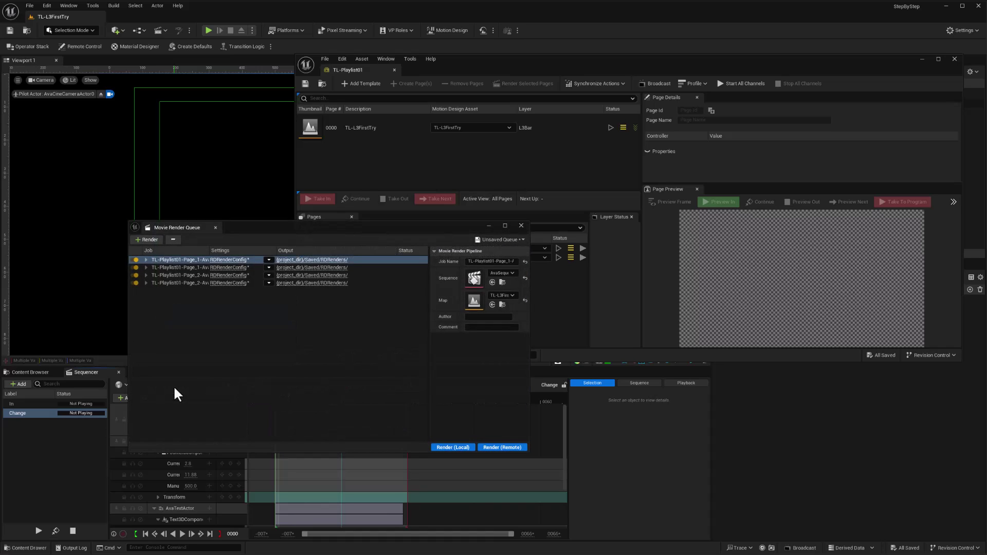
{"action": "left_click", "coordinate": [361, 283], "text": "shift"}
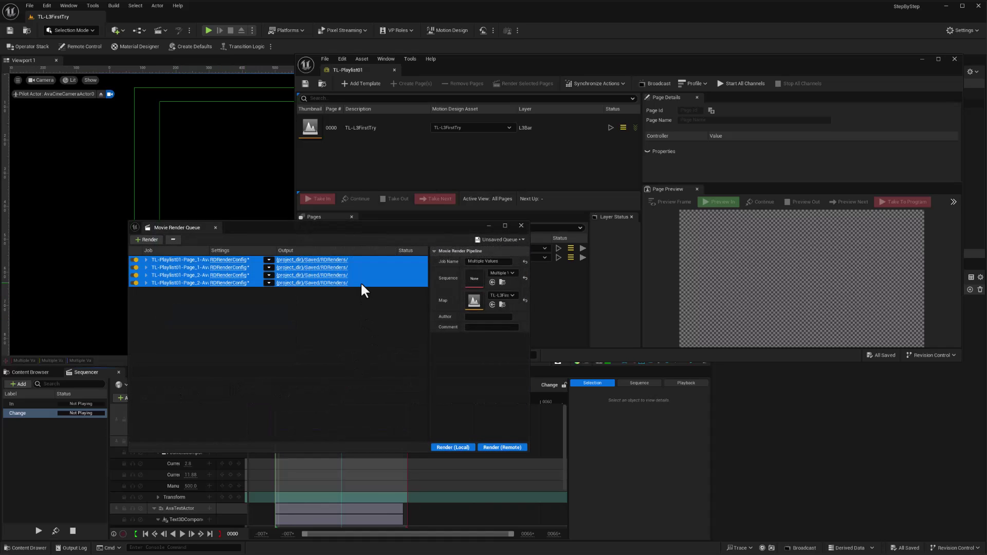
{"action": "left_click", "coordinate": [173, 239]}
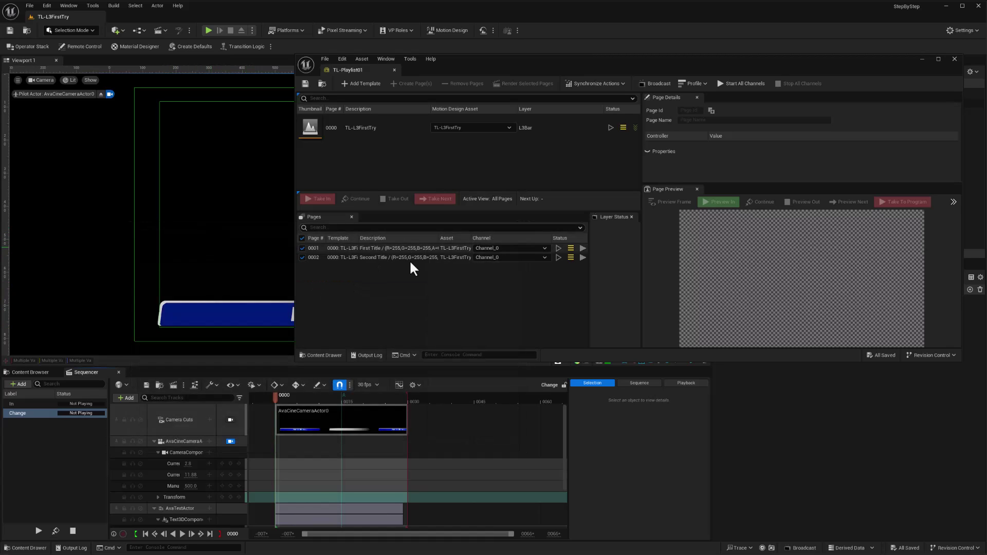
{"action": "left_click", "coordinate": [174, 384]}
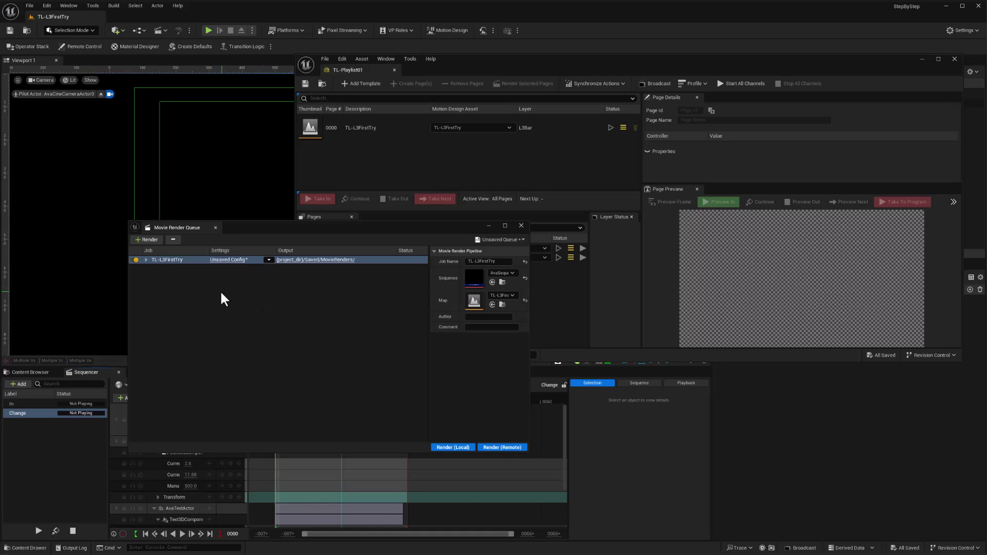
Step: Disable jpg Sequence output and add Apple ProRes export using the Apple ProRes 4444 codec
{"action": "left_click", "coordinate": [226, 263]}
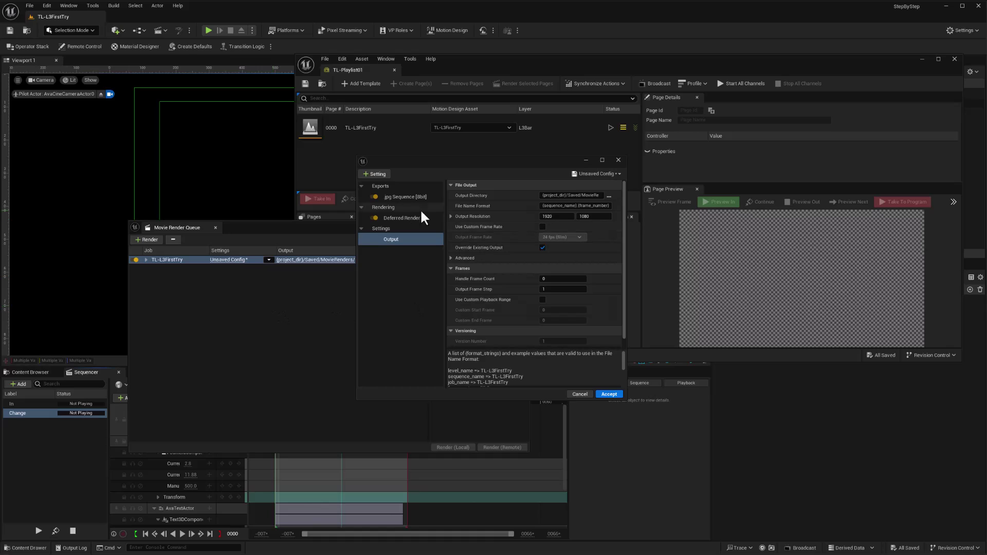
{"action": "left_click", "coordinate": [375, 197]}
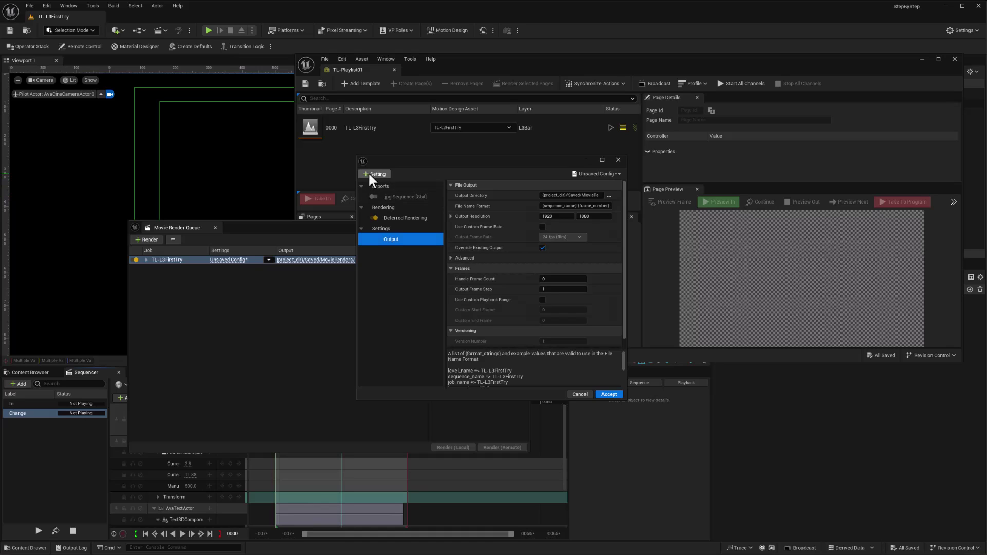
{"action": "left_click", "coordinate": [369, 173]}
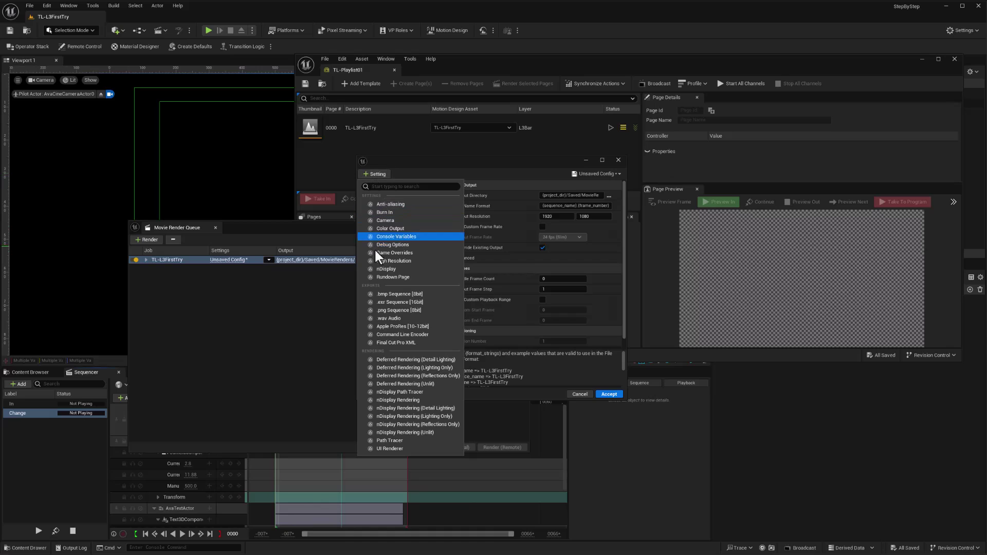
{"action": "left_click", "coordinate": [403, 326]}
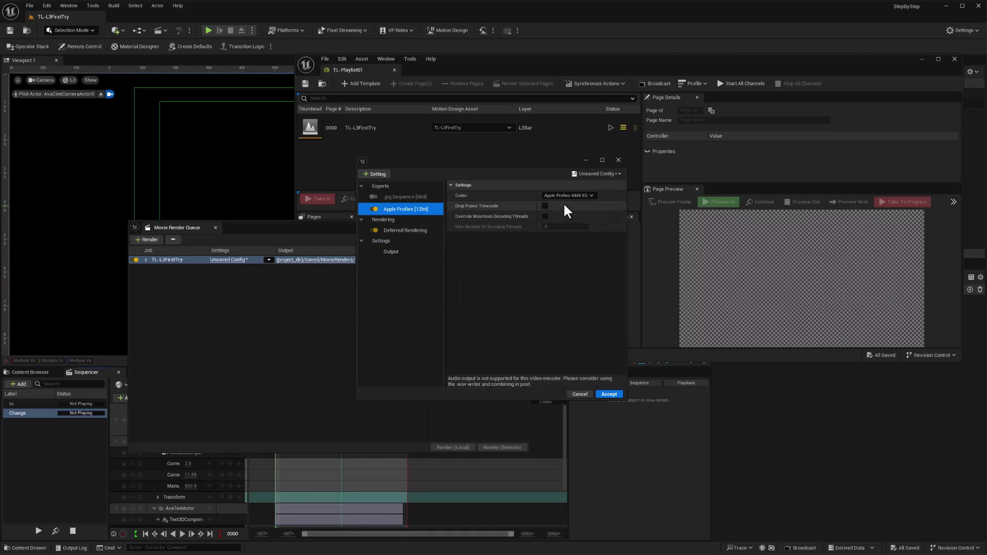
{"action": "left_click", "coordinate": [589, 195]}
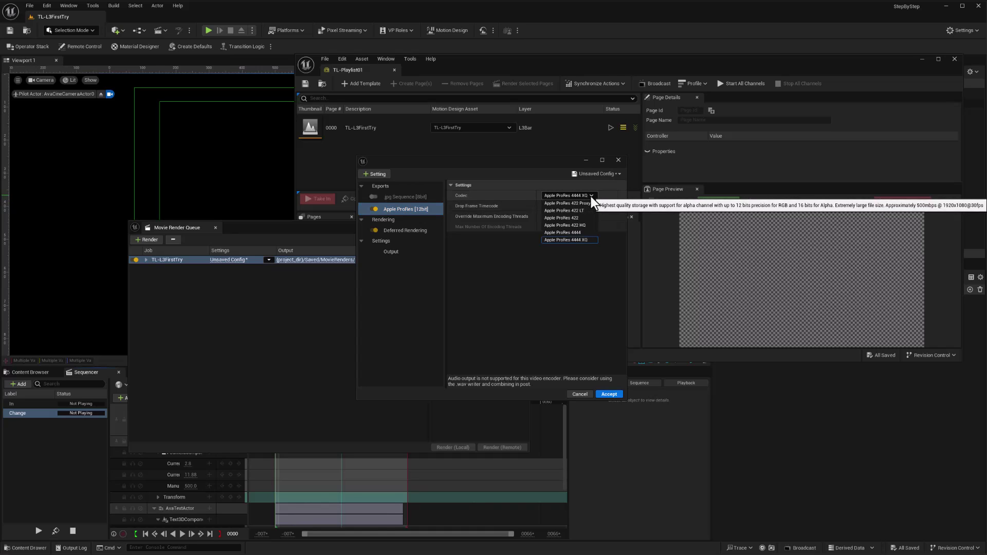
{"action": "left_click", "coordinate": [578, 234]}
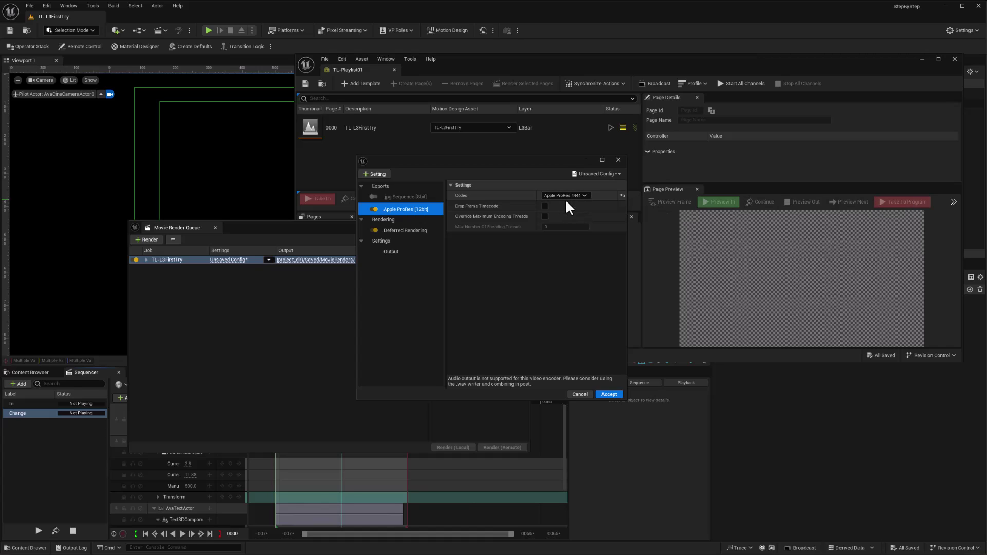
{"action": "left_click", "coordinate": [47, 6]}
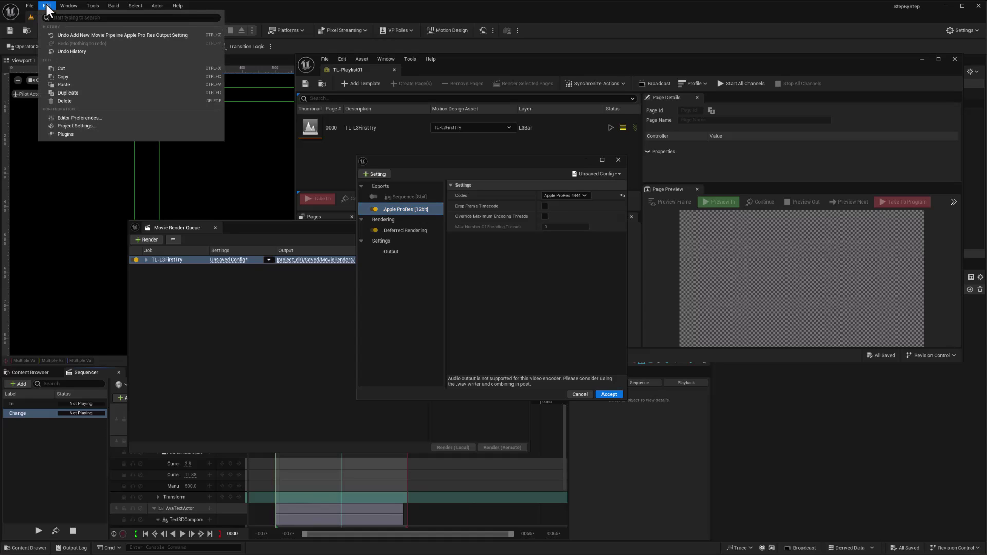
{"action": "left_click", "coordinate": [58, 134]}
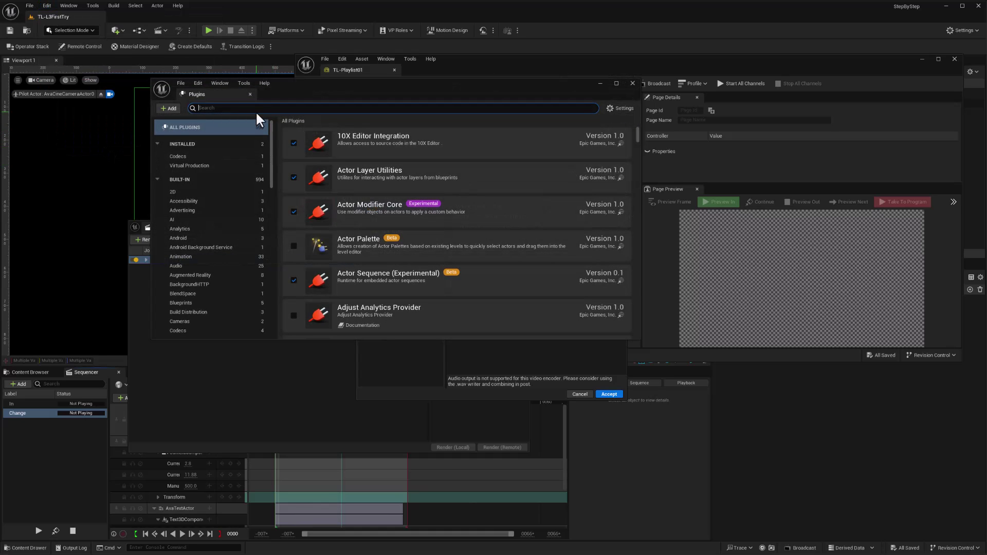
{"action": "type", "text": "prores"}
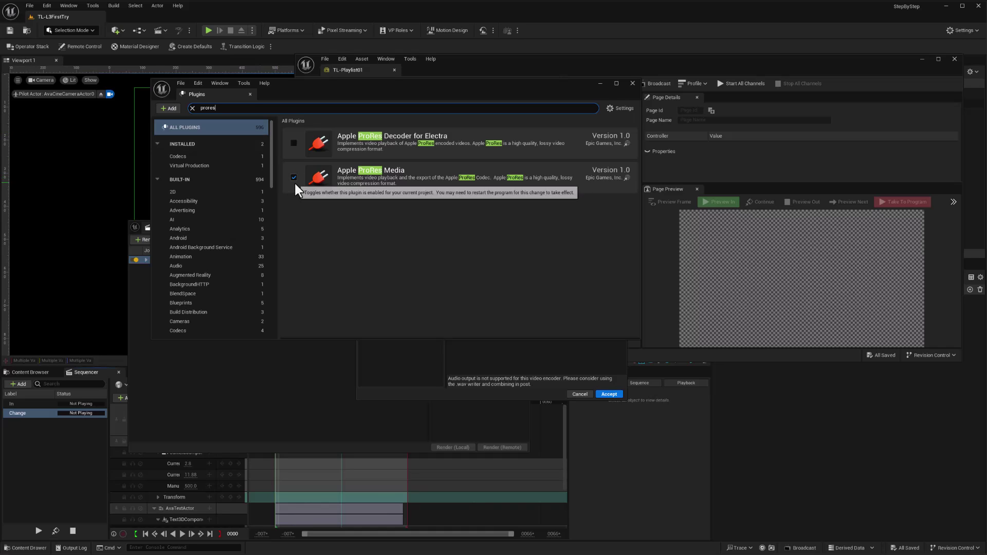
{"action": "left_click", "coordinate": [632, 83]}
{"action": "left_click", "coordinate": [374, 174]}
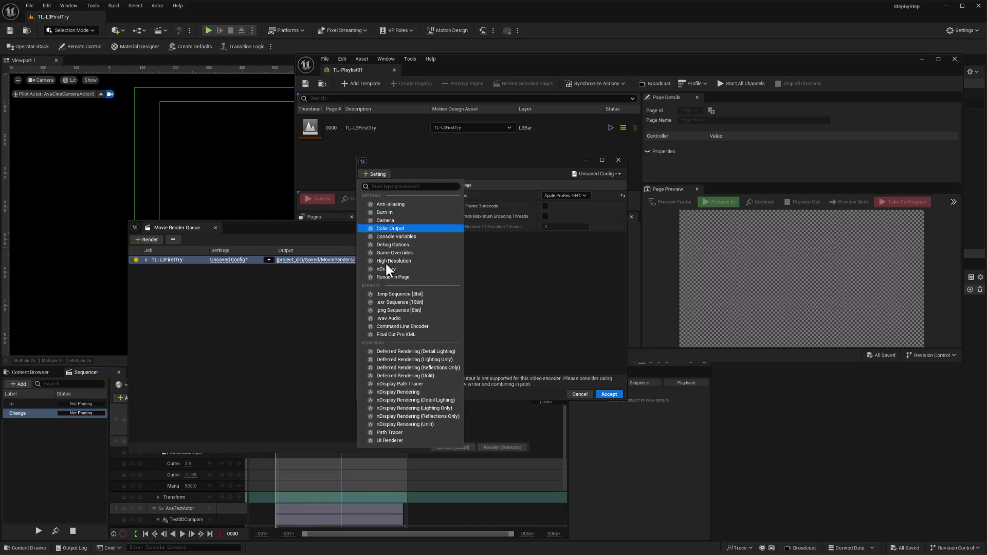
{"action": "left_click", "coordinate": [516, 293]}
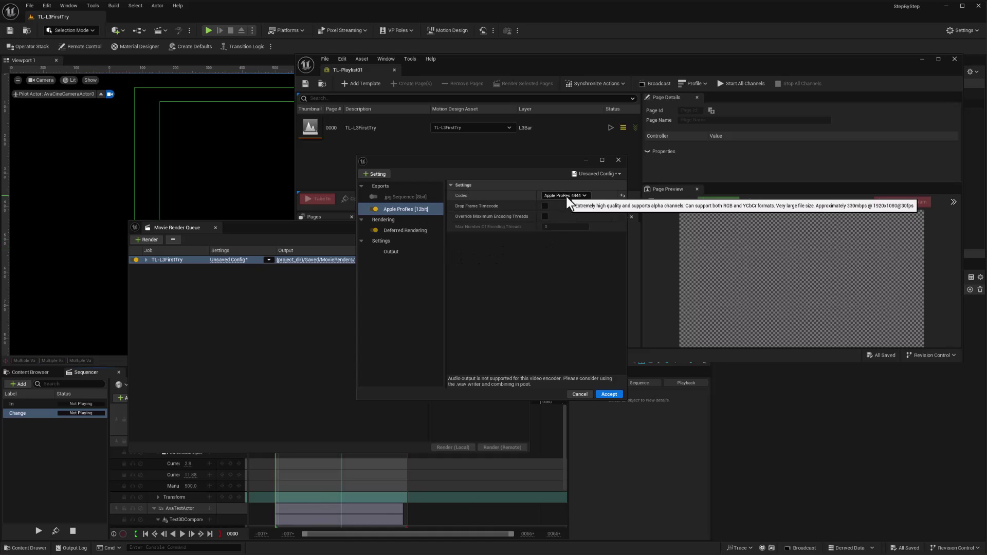
Step: Set the output file name format to {job_name}
{"action": "left_click", "coordinate": [390, 251]}
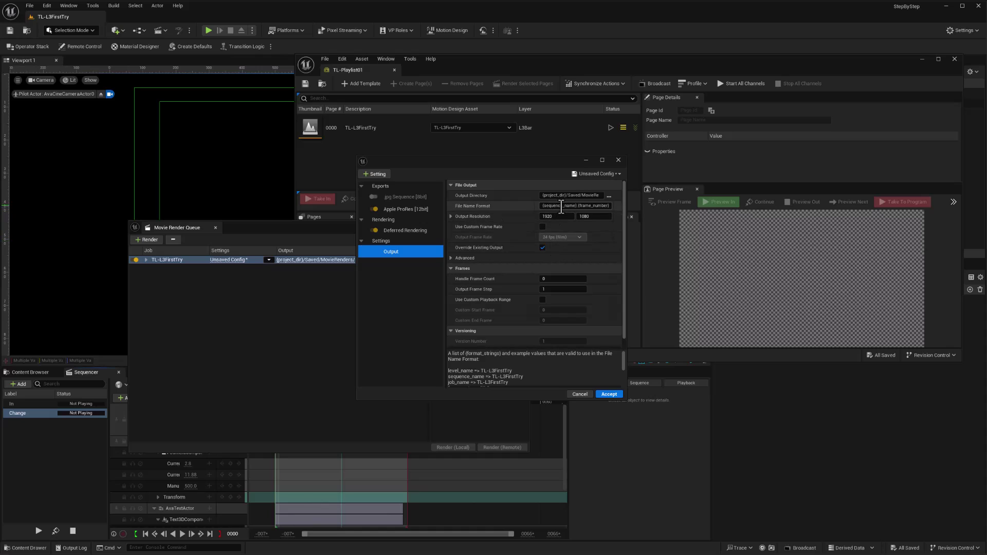
{"action": "left_click_drag", "start_coordinate": [563, 207], "coordinate": [542, 208]}
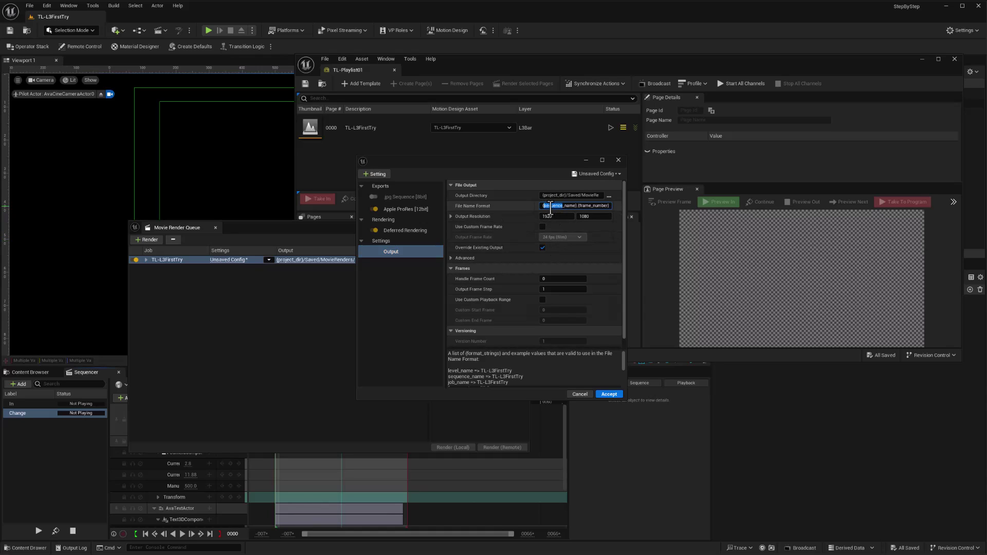
{"action": "type", "text": "{job"}
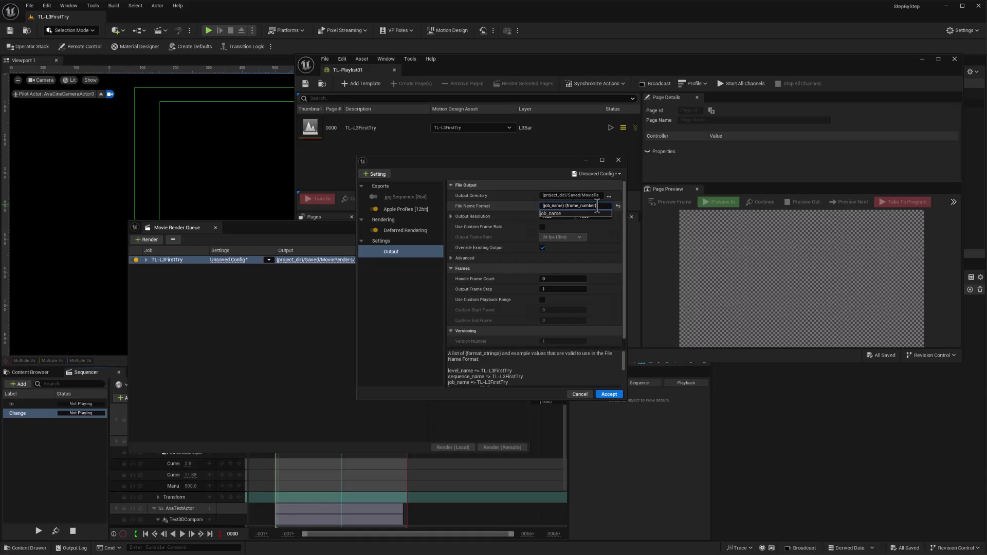
{"action": "mouse_move", "coordinate": [598, 208]}
{"action": "left_mouse_down"}
{"action": "mouse_move", "coordinate": [570, 208]}
{"action": "mouse_move", "coordinate": [592, 206]}
{"action": "left_mouse_up"}
{"action": "key", "text": "BackSpace"}
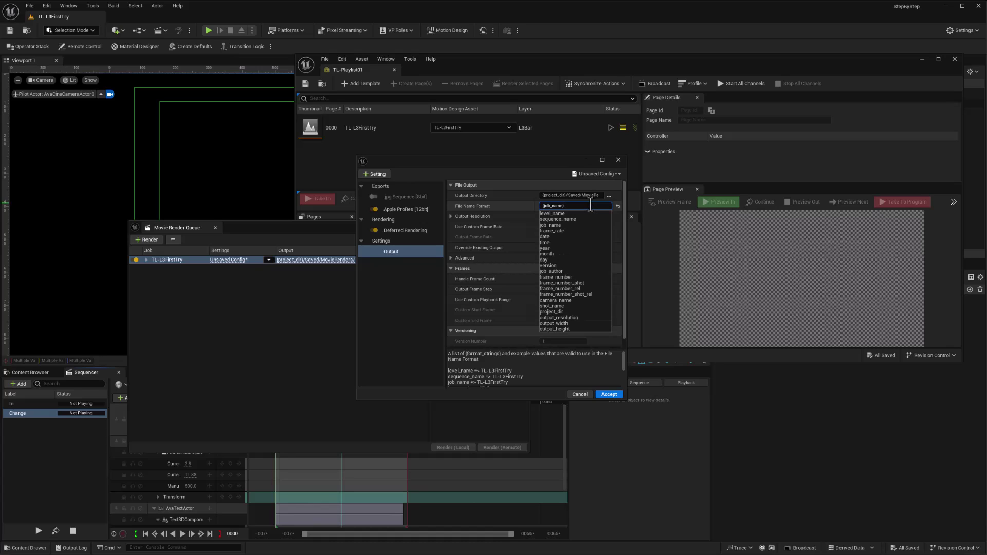
{"action": "left_click", "coordinate": [398, 328]}
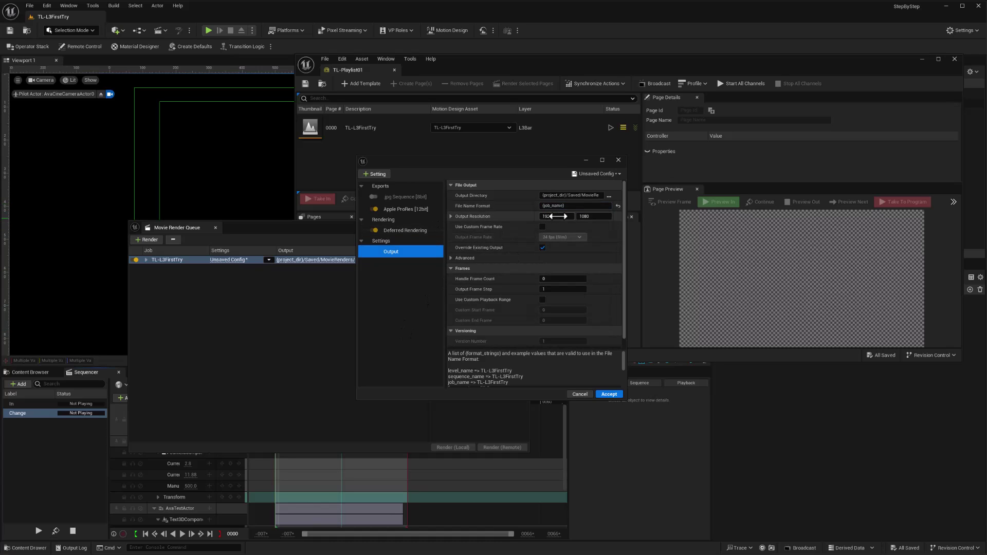
Step: Change the output directory from Saved/MovieRenders to Saved/RDRenders
{"action": "left_click", "coordinate": [588, 195]}
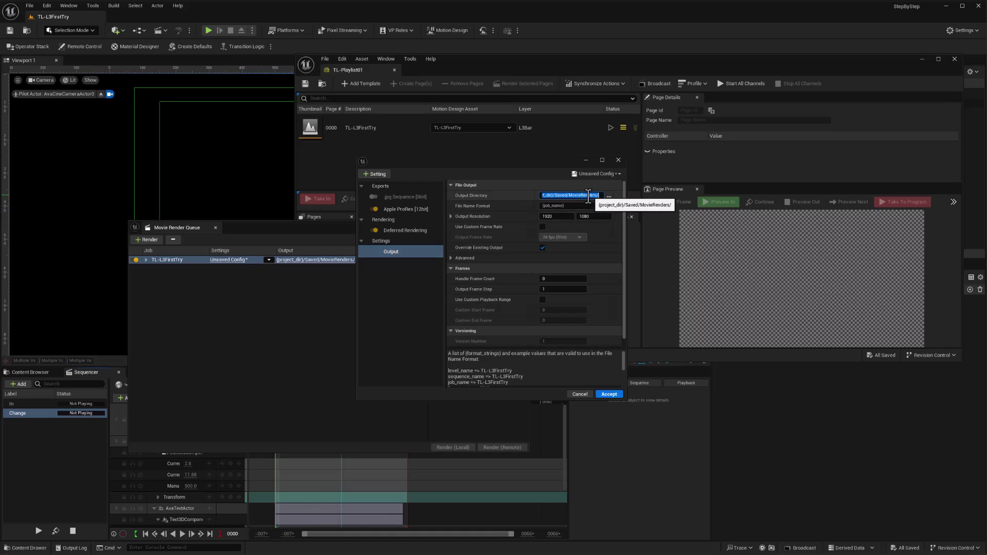
{"action": "left_click", "coordinate": [587, 196]}
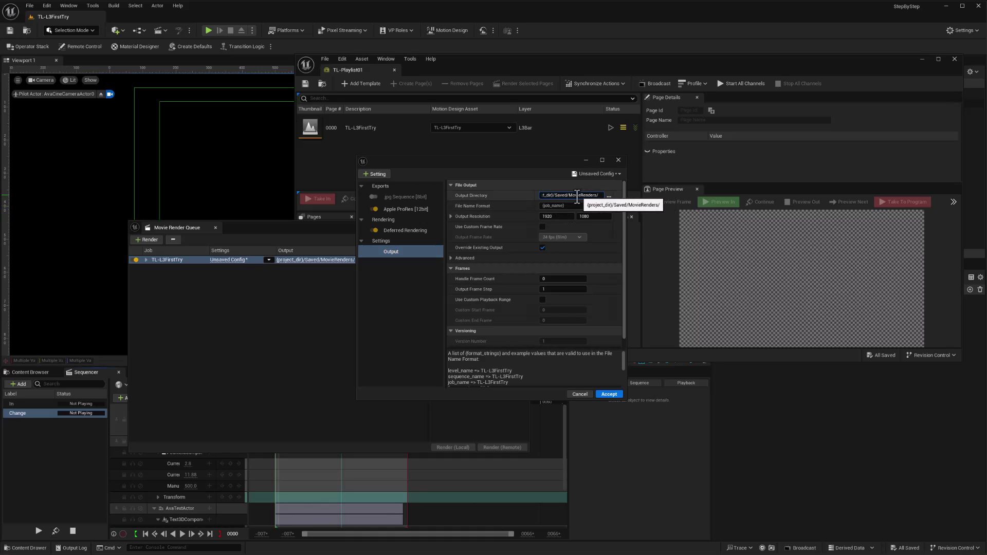
{"action": "left_click_drag", "start_coordinate": [568, 195], "coordinate": [580, 195]}
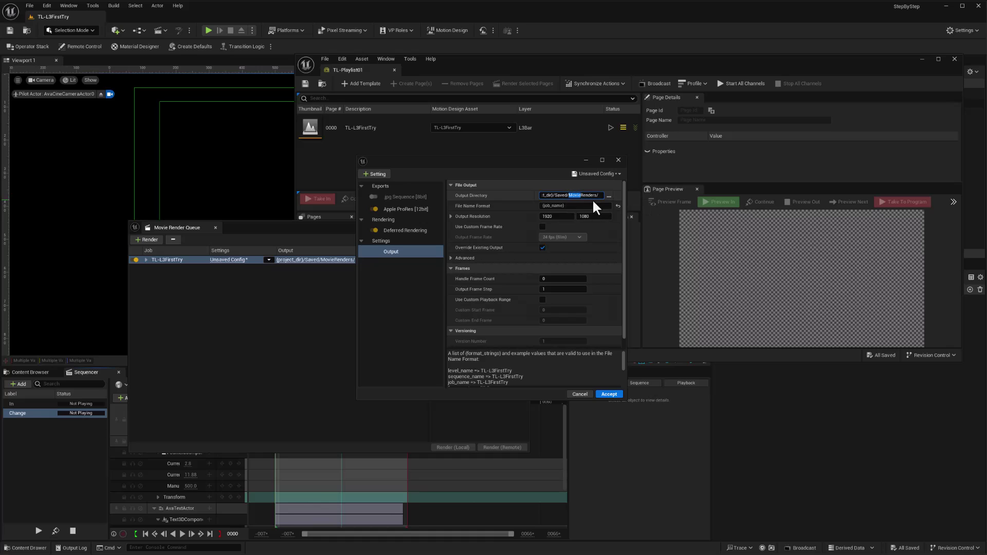
{"action": "type", "text": "RD"}
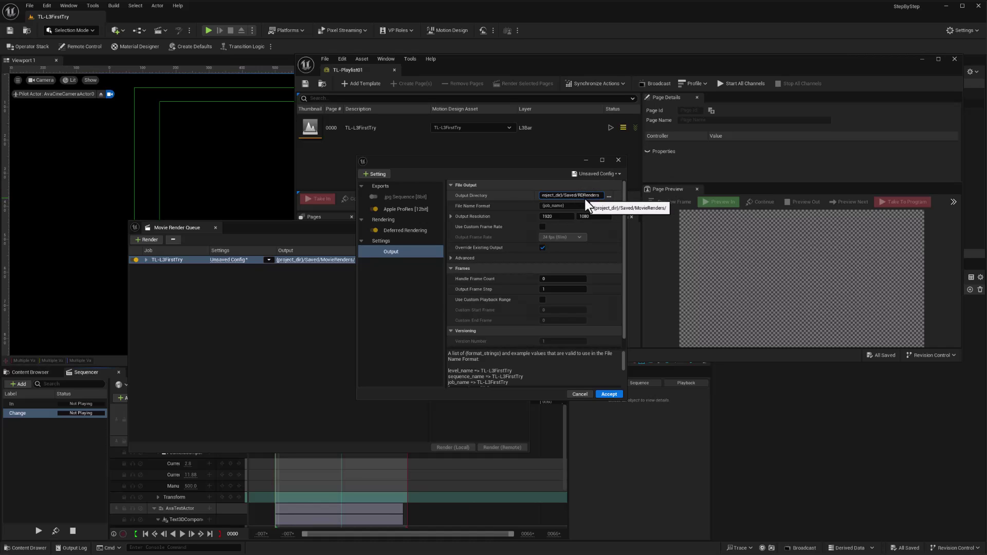
Step: Enable Override Existing Output and save the settings as preset RDRenderConfig in StepByStep
{"action": "left_click", "coordinate": [542, 247]}
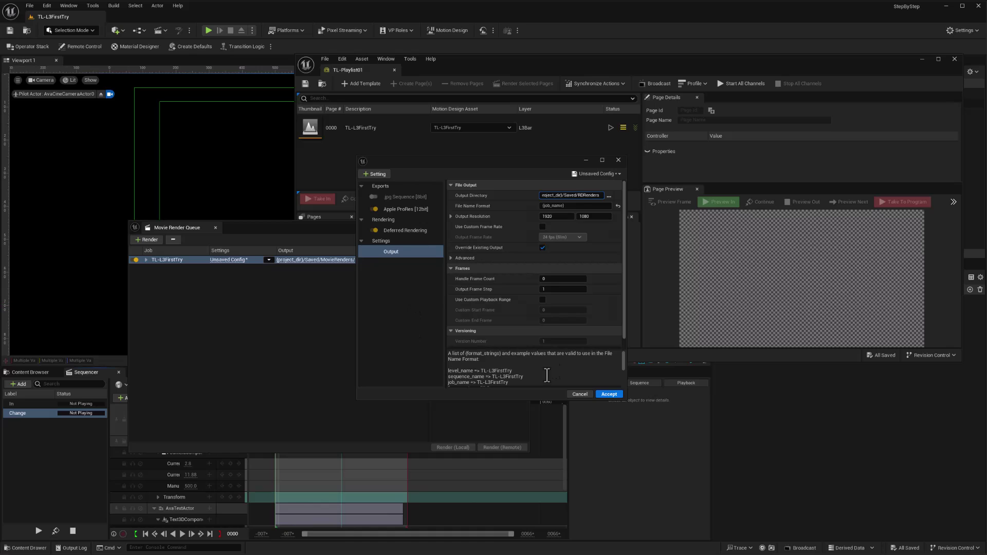
{"action": "left_click", "coordinate": [591, 175]}
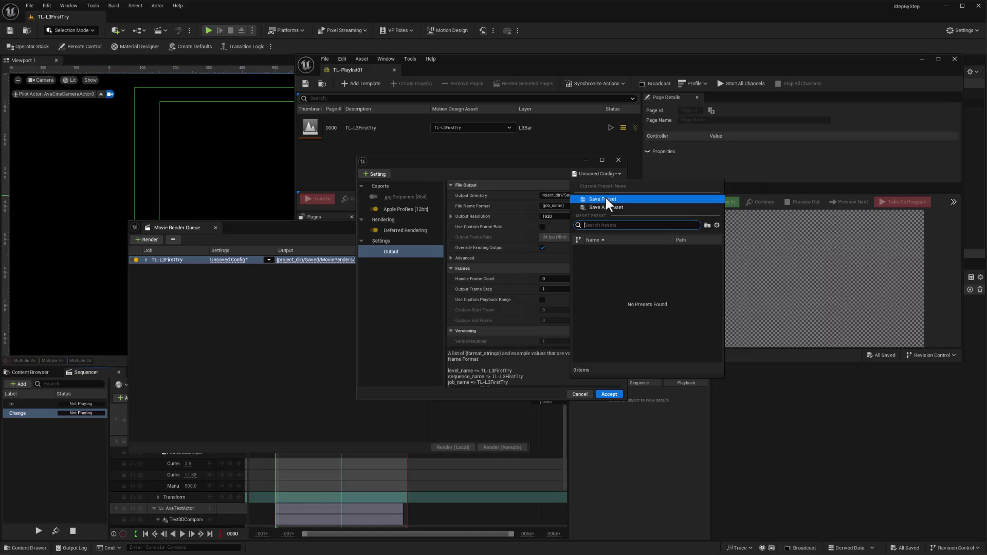
{"action": "left_click", "coordinate": [597, 198]}
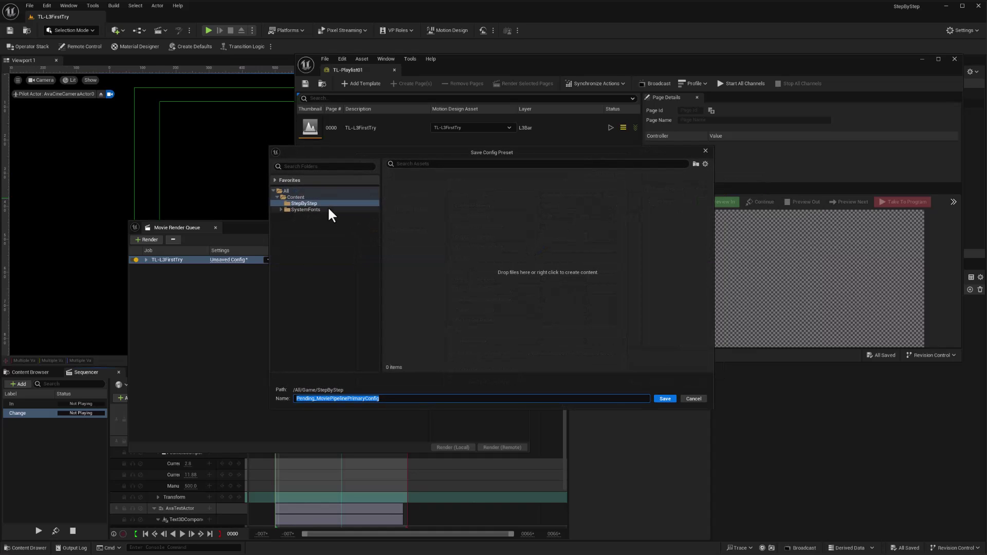
{"action": "left_click", "coordinate": [305, 204]}
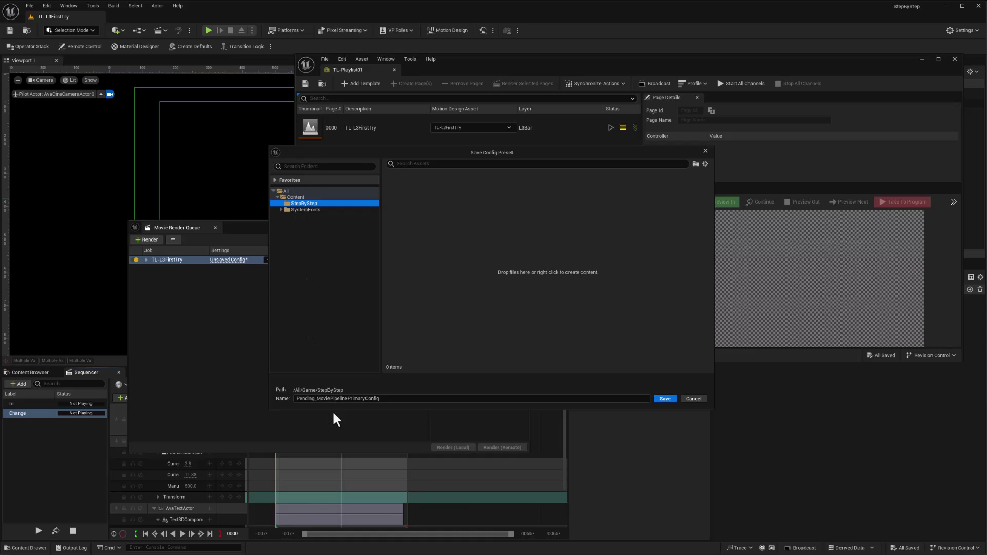
{"action": "left_click", "coordinate": [359, 399]}
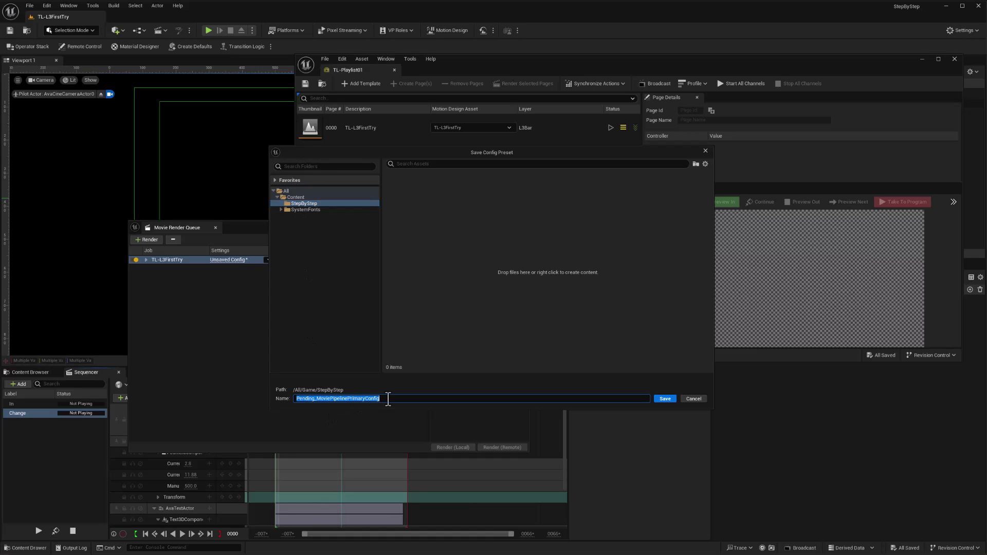
{"action": "type", "text": "R"}
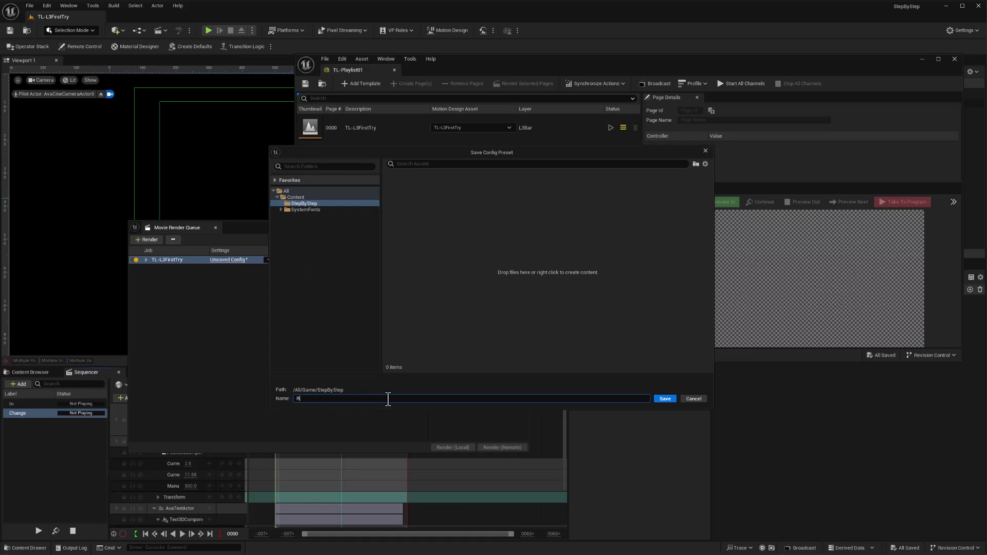
{"action": "type", "text": "DRenderConfig"}
{"action": "left_click", "coordinate": [665, 399]}
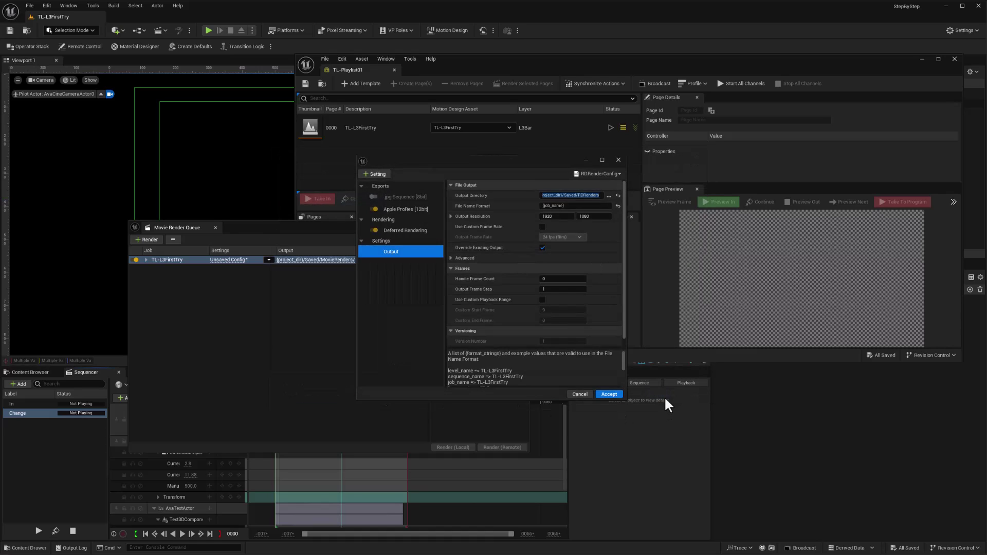
Step: Accept RDRenderConfig, delete the TL-L3FirstTry job, close the queue, and show StepByStep assets
{"action": "left_click", "coordinate": [611, 395]}
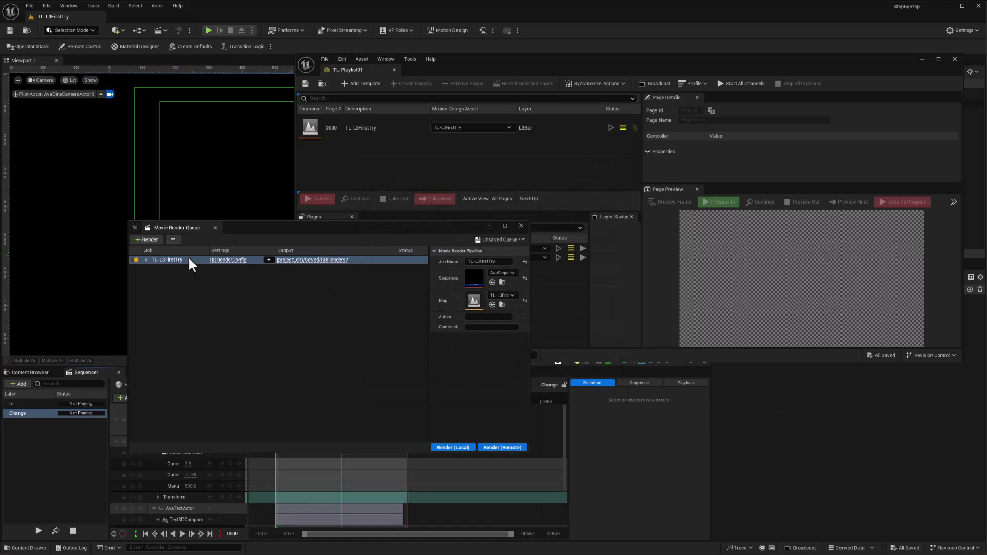
{"action": "left_click", "coordinate": [173, 240]}
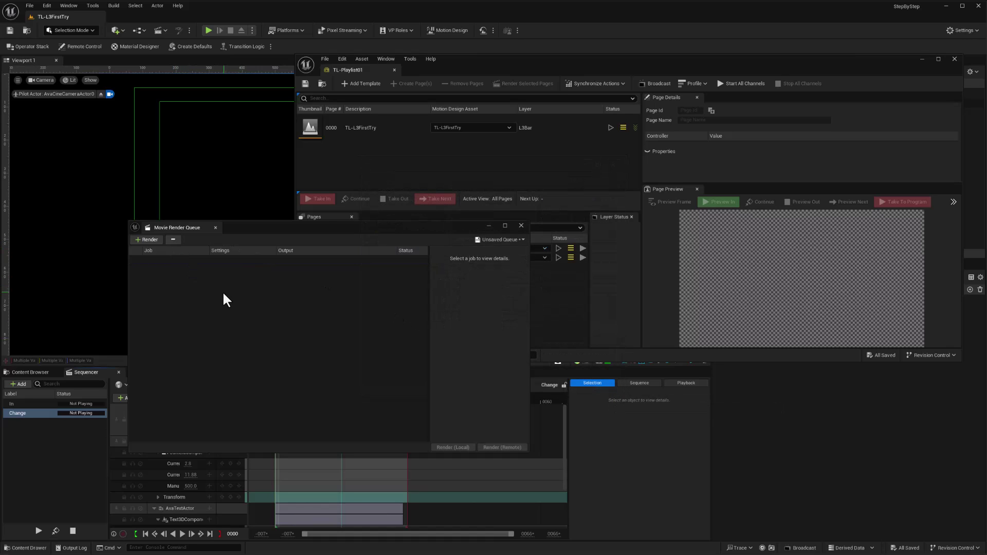
{"action": "left_click", "coordinate": [521, 226]}
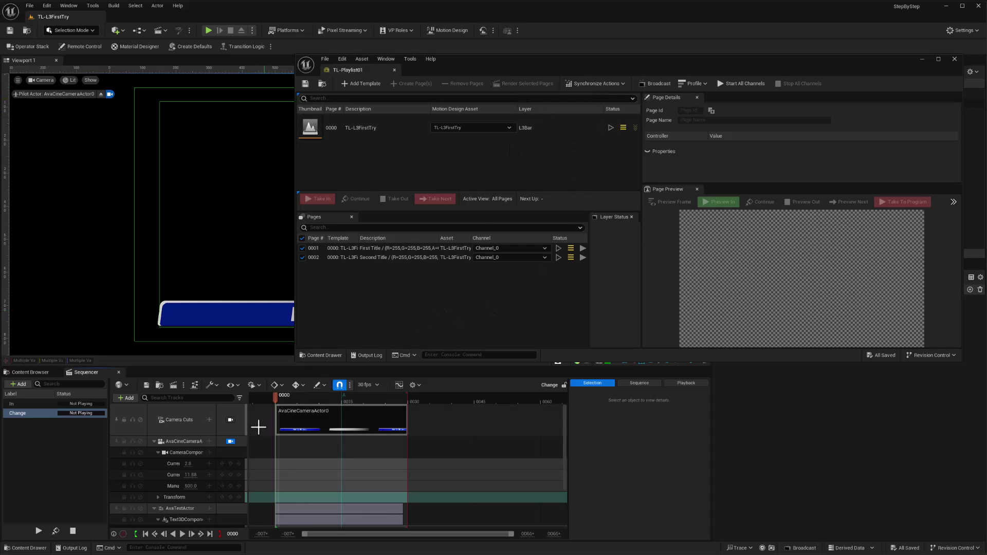
{"action": "left_click", "coordinate": [39, 372]}
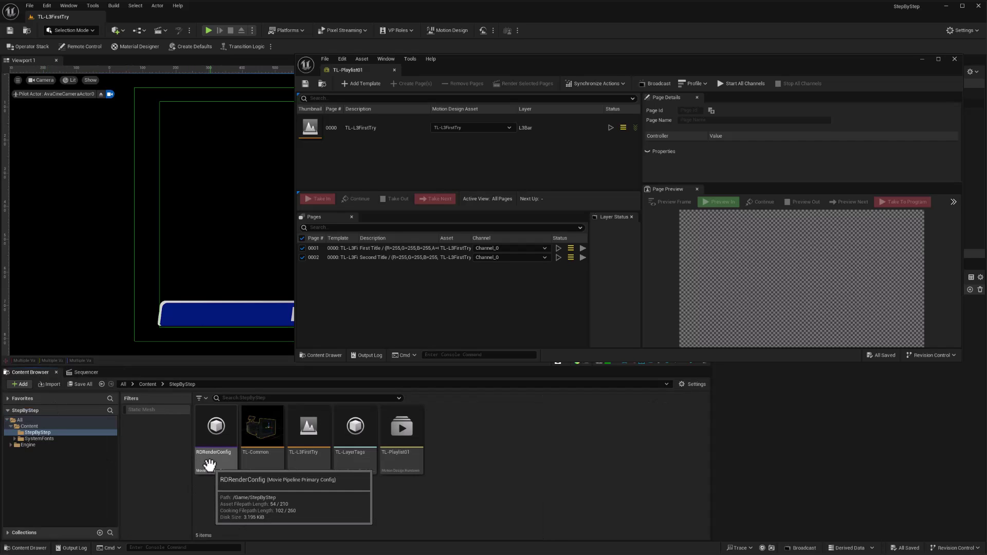
Step: In Editor Preferences, set Motion Design > Movie Render Queue Preset Config to RDRenderConfig
{"action": "left_click", "coordinate": [46, 6]}
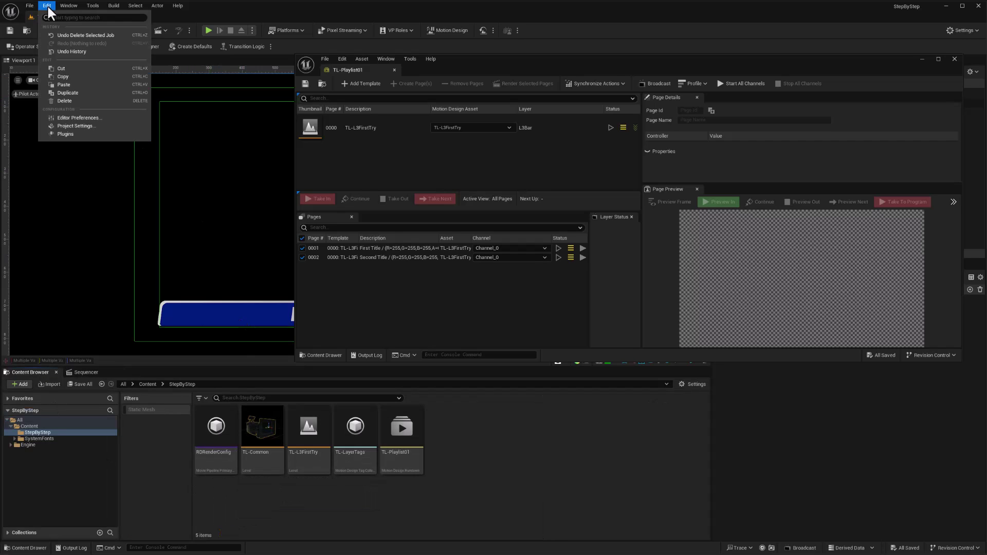
{"action": "left_click", "coordinate": [73, 118]}
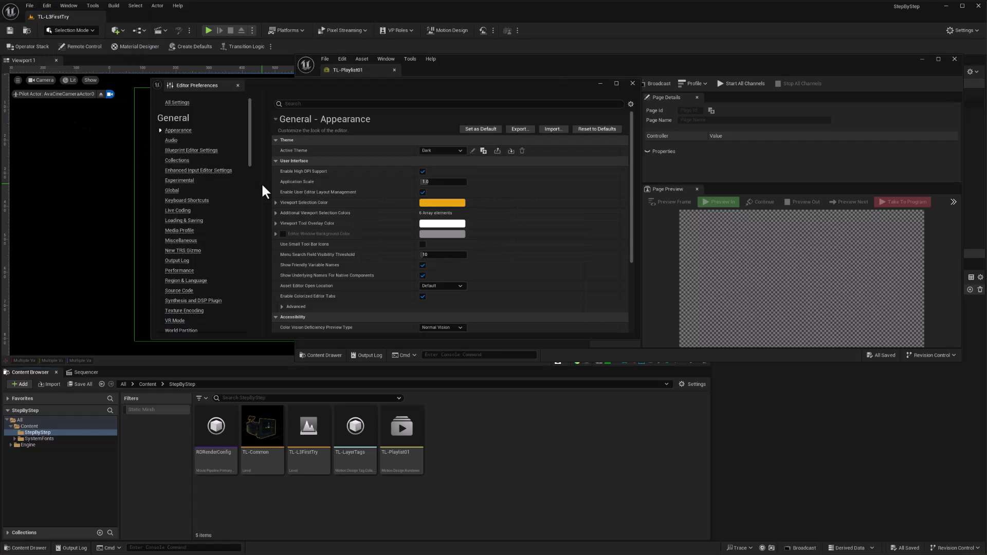
{"action": "left_click_drag", "start_coordinate": [249, 116], "coordinate": [258, 291]}
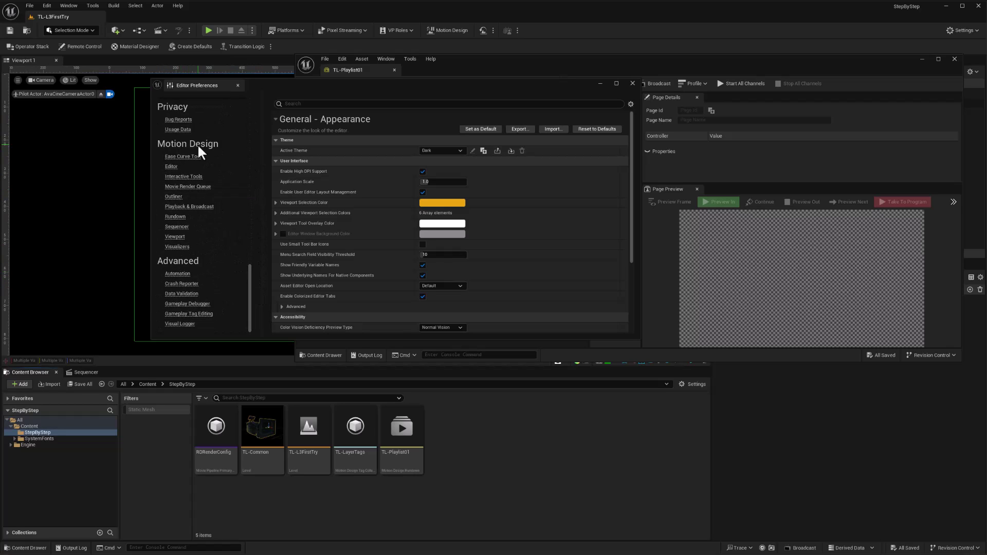
{"action": "left_click", "coordinate": [175, 187]}
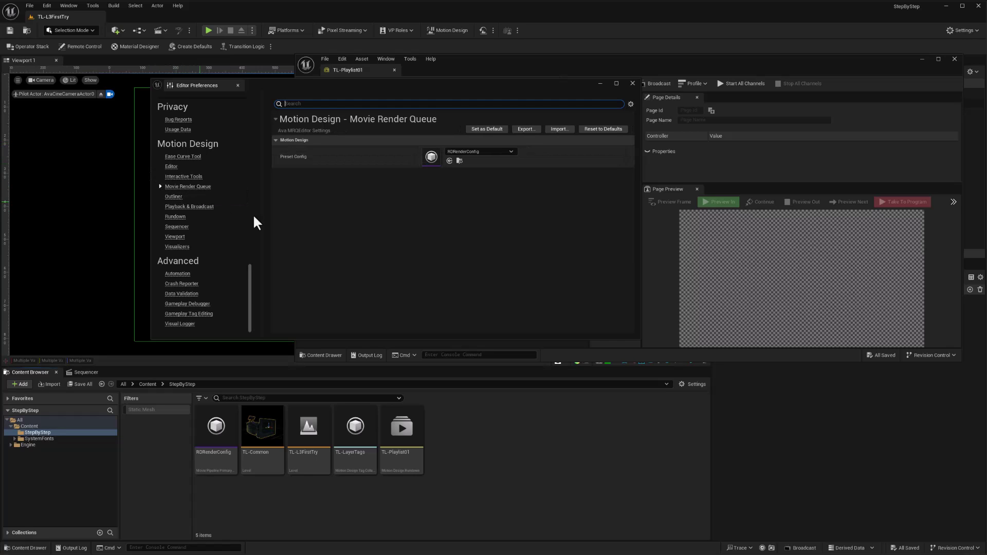
{"action": "left_click", "coordinate": [461, 151]}
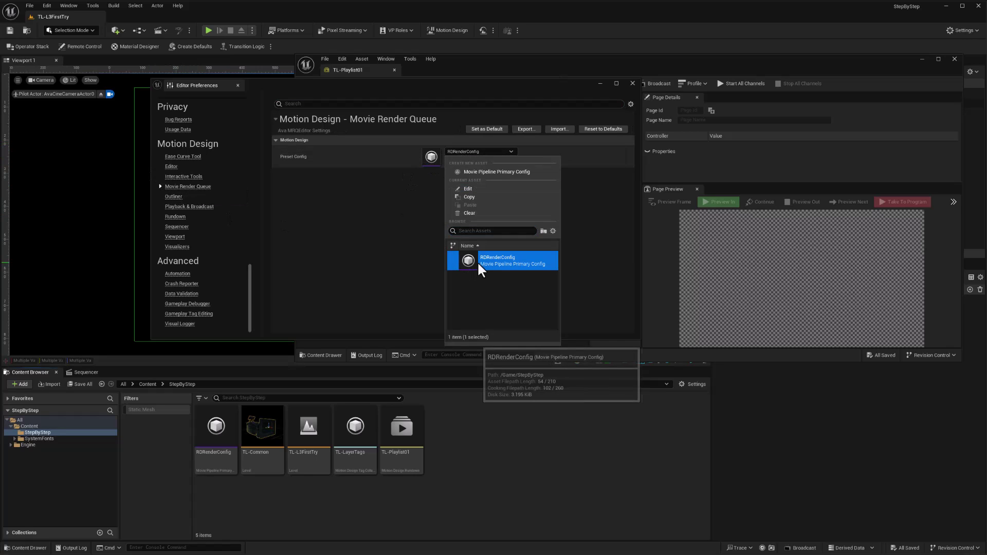
{"action": "left_click", "coordinate": [424, 257]}
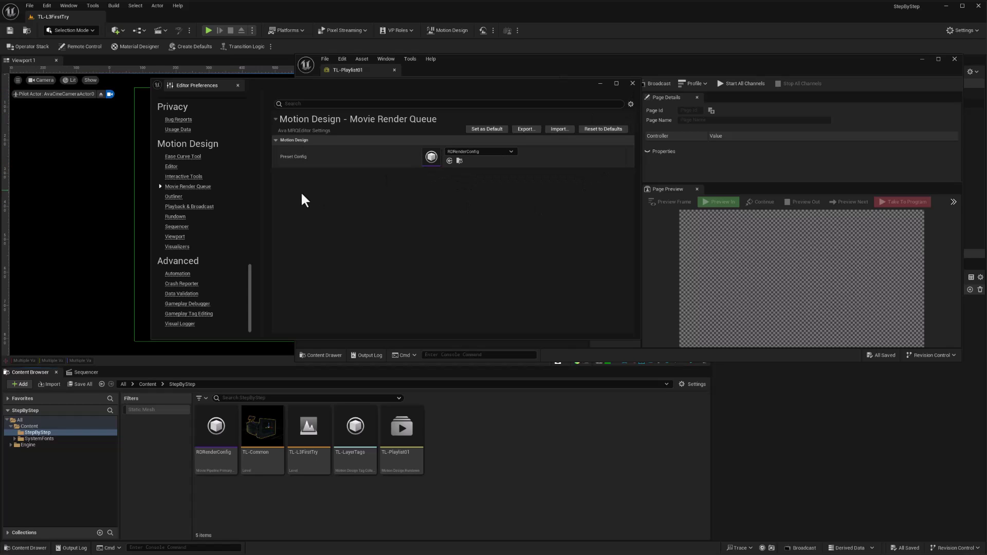
Step: Render rundown pages 0001 (First Title) and 0002 (Second Title) with the RDRenderConfig preset
{"action": "left_click", "coordinate": [633, 84]}
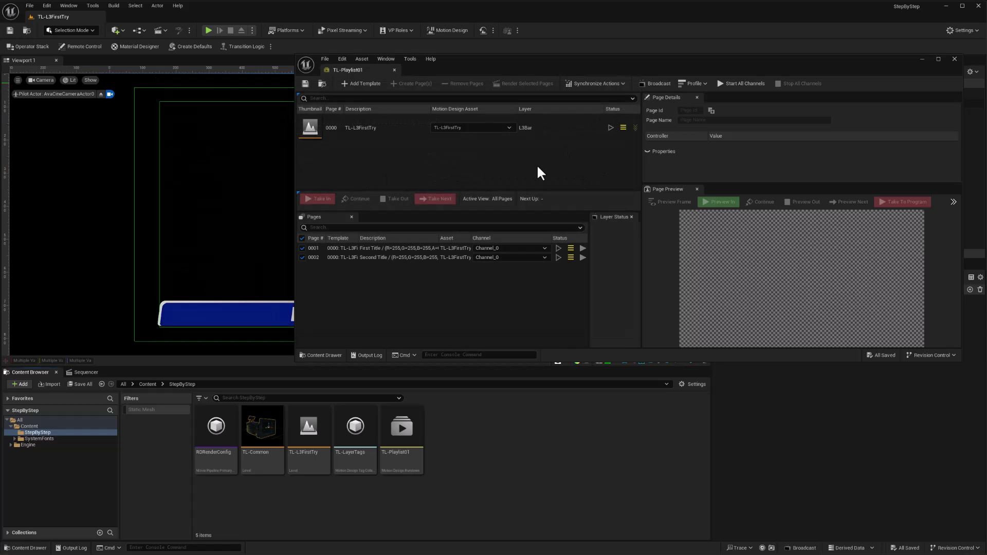
{"action": "left_click", "coordinate": [401, 248]}
{"action": "left_click", "coordinate": [393, 257], "text": "shift"}
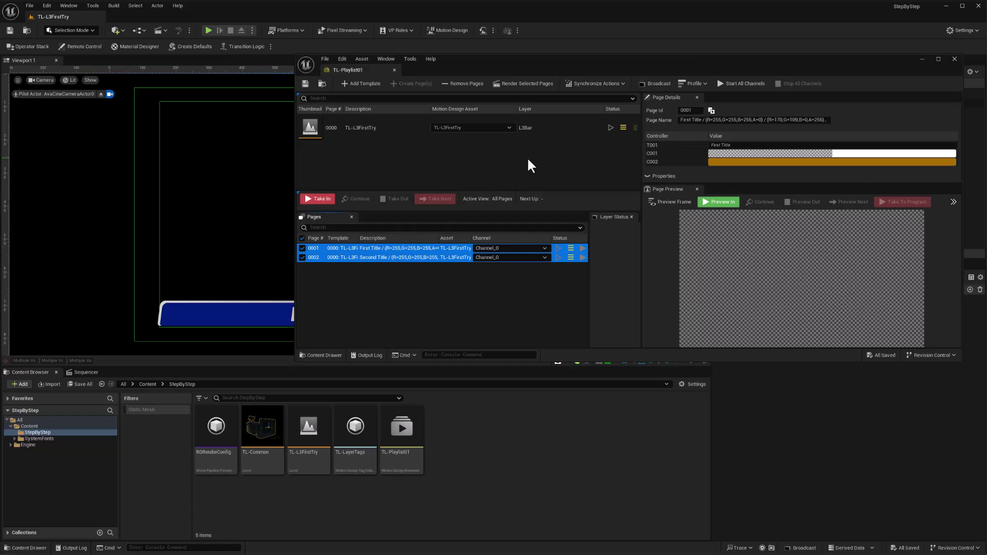
{"action": "left_click", "coordinate": [521, 85]}
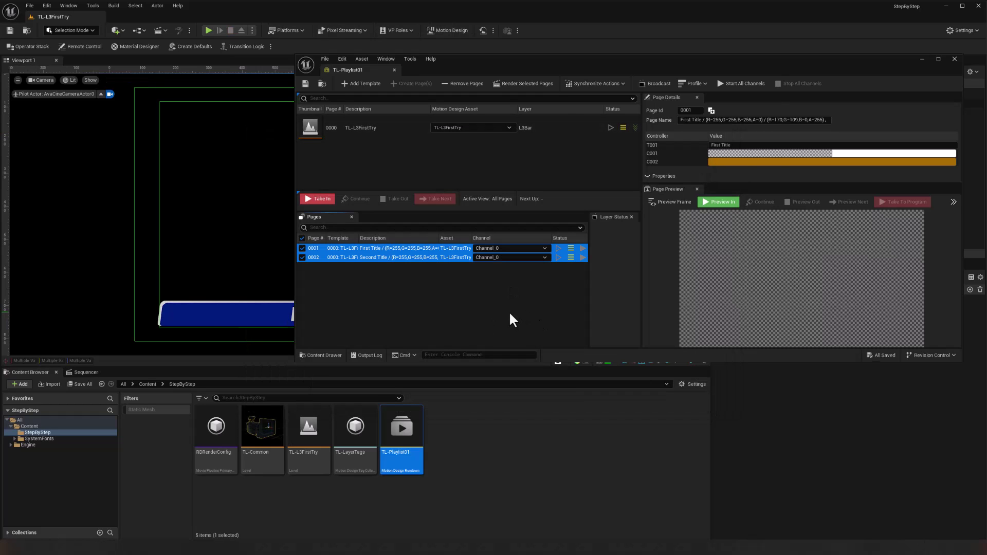
Step: Browse File Explorer to StepByStep > Saved > RDRenders to view the four rendered .mov clips
{"action": "key", "text": "alt+Tab"}
{"action": "left_click", "coordinate": [567, 262]}
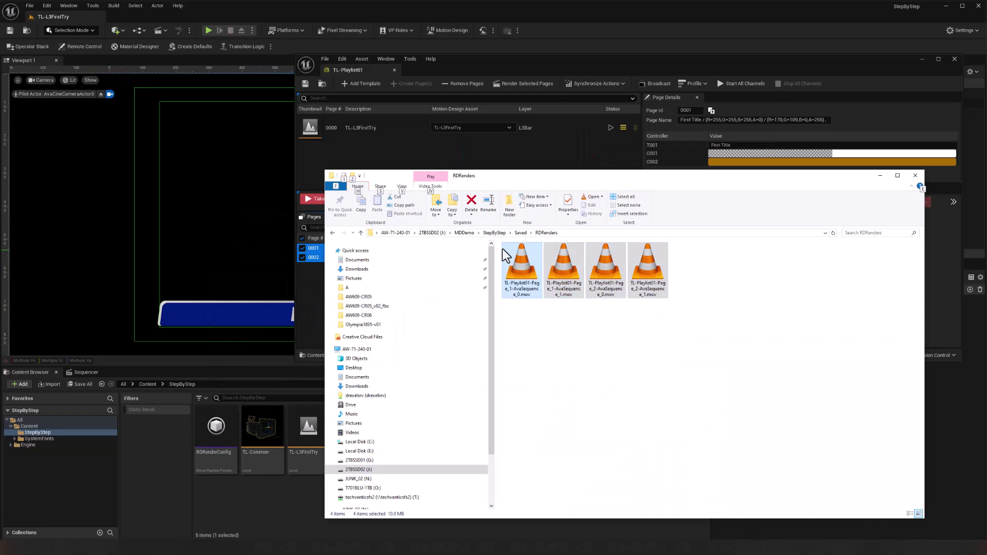
{"action": "left_click", "coordinate": [492, 233]}
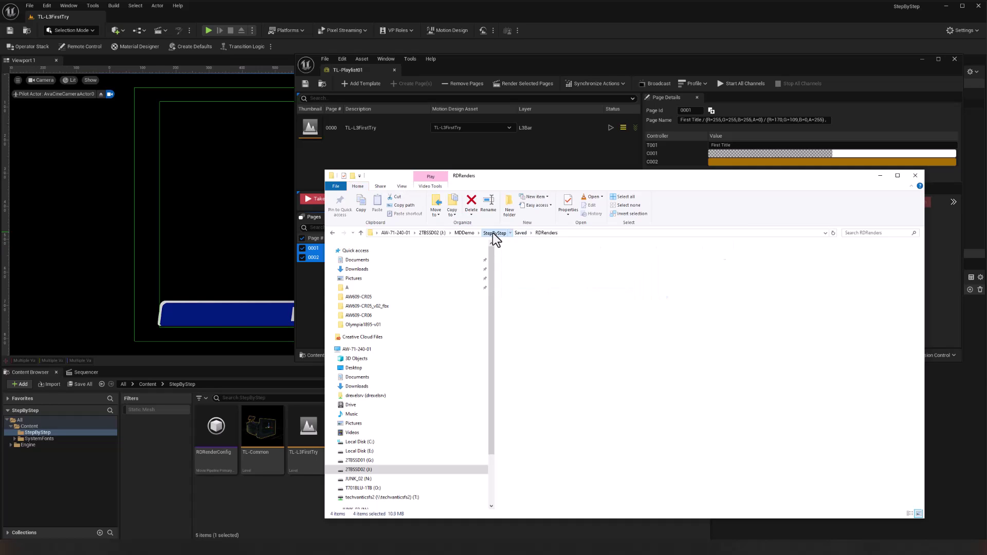
{"action": "double_click", "coordinate": [508, 288]}
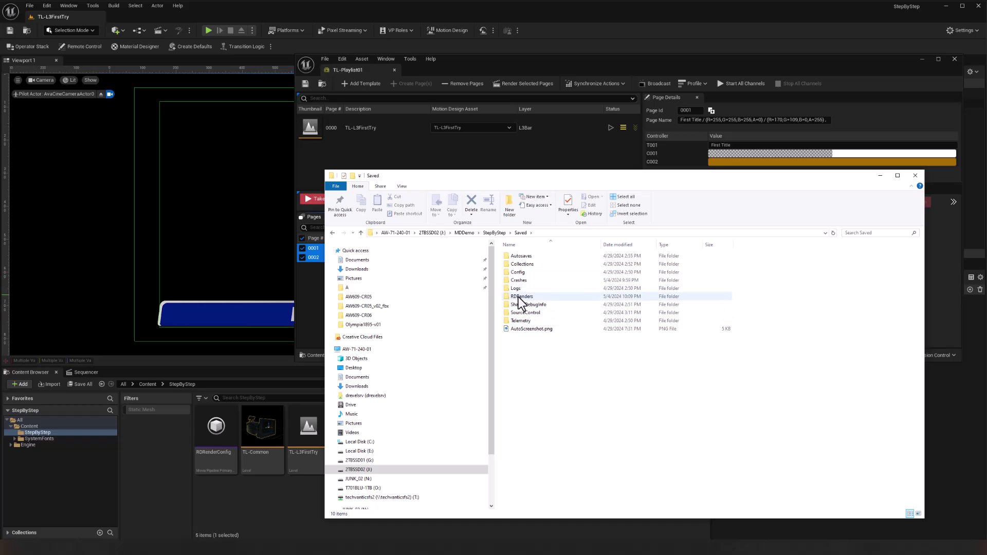
{"action": "double_click", "coordinate": [521, 297]}
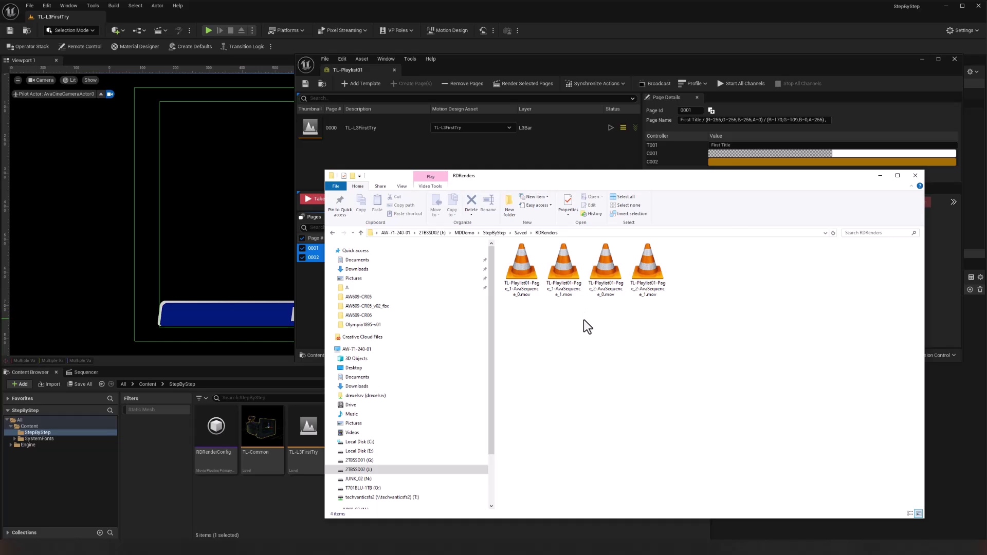
{"action": "key", "text": "alt+Tab"}
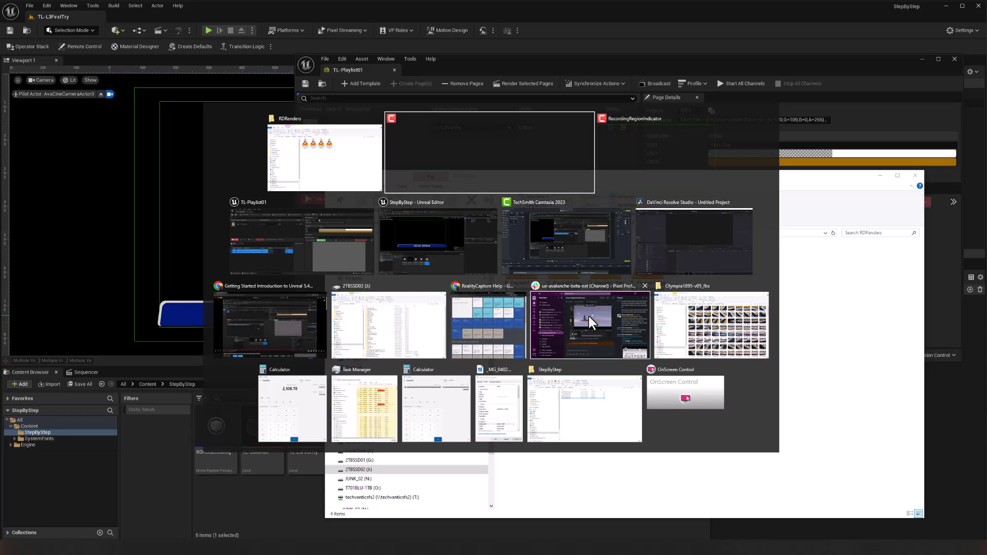
Step: Drag all four .mov clips from the RDRenders folder into DaVinci Resolve's Media Pool
{"action": "left_click", "coordinate": [560, 241]}
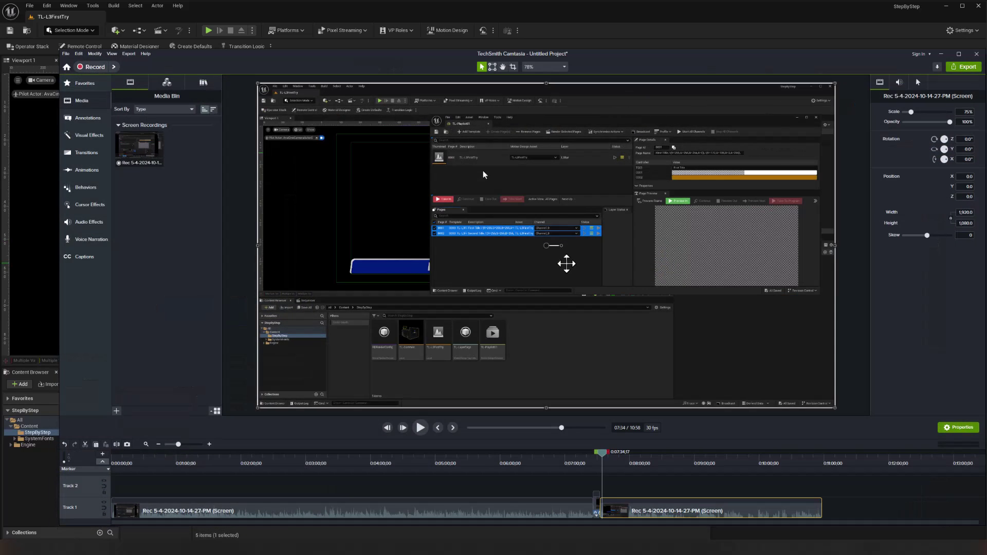
{"action": "key", "text": "alt+Tab"}
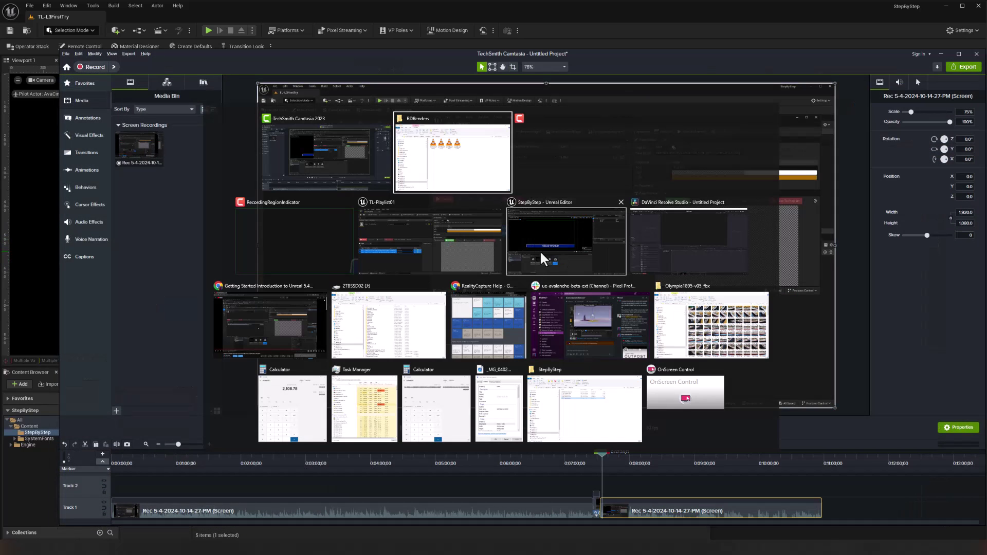
{"action": "left_click", "coordinate": [678, 250]}
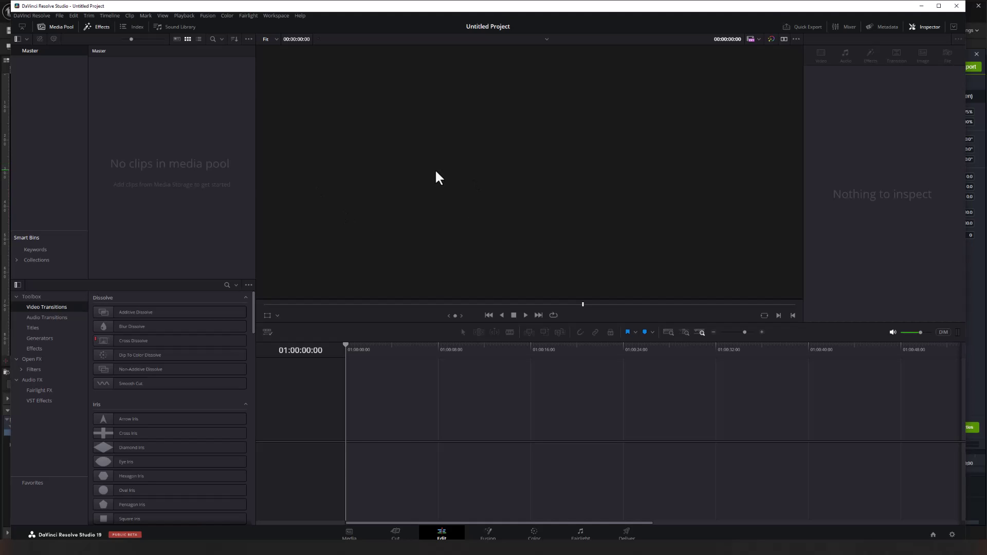
{"action": "key", "text": "alt+Tab"}
{"action": "left_click", "coordinate": [624, 146]}
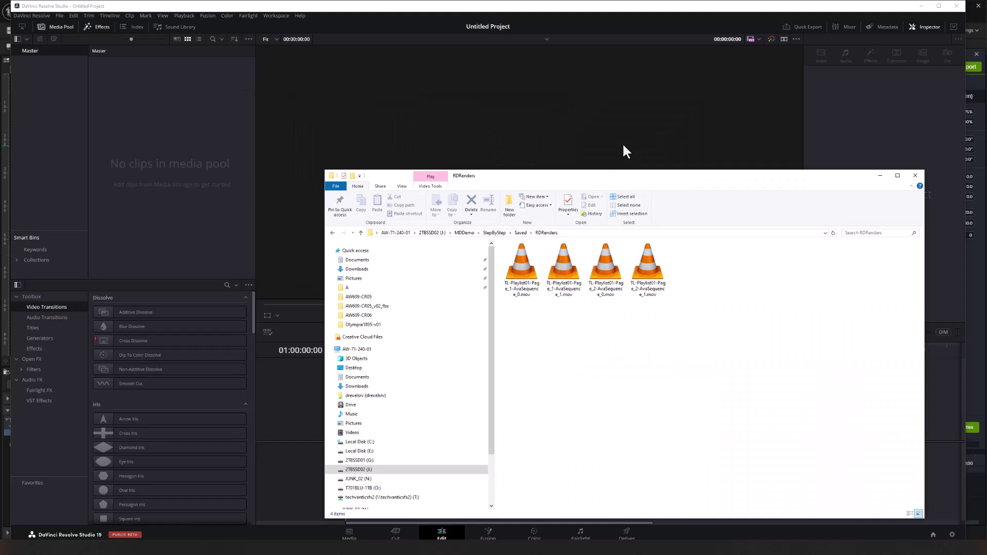
{"action": "left_click", "coordinate": [528, 289]}
{"action": "left_click", "coordinate": [645, 281], "text": "shift"}
{"action": "left_click_drag", "start_coordinate": [541, 287], "coordinate": [128, 100]}
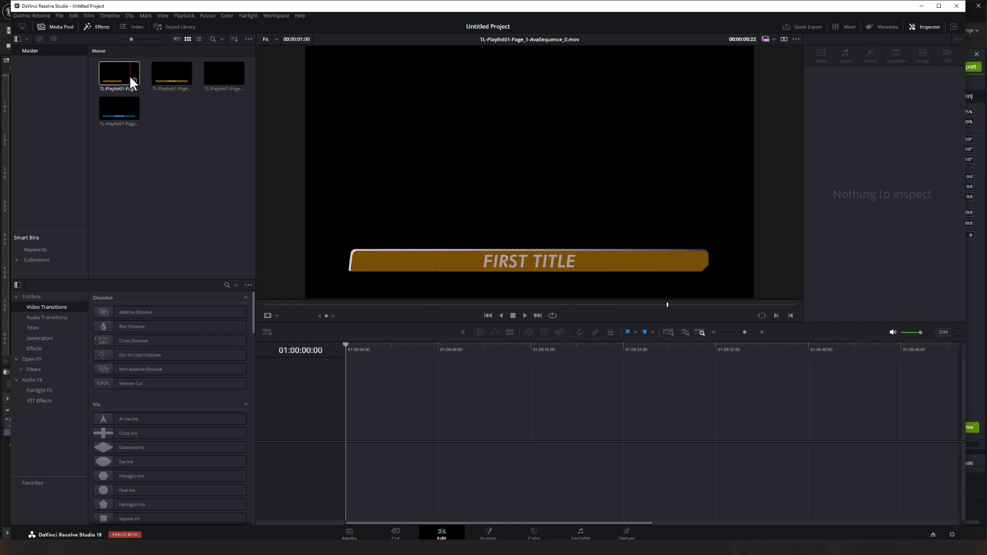
Step: Place the first two clips on Video 1, trimming the second clip's end at 01:00:01:15
{"action": "left_click_drag", "start_coordinate": [113, 73], "coordinate": [347, 440]}
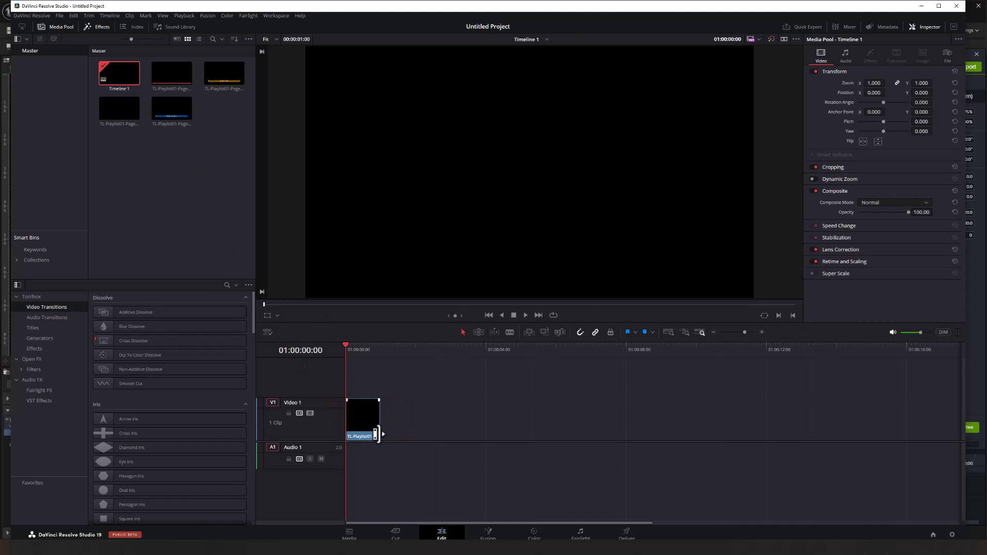
{"action": "left_click_drag", "start_coordinate": [347, 346], "coordinate": [380, 345]}
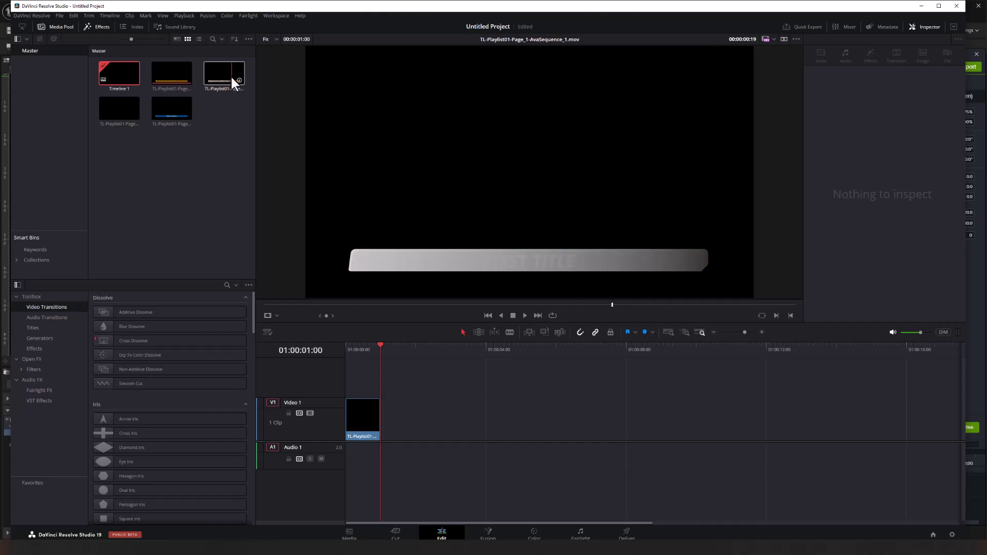
{"action": "left_click_drag", "start_coordinate": [222, 73], "coordinate": [400, 427]}
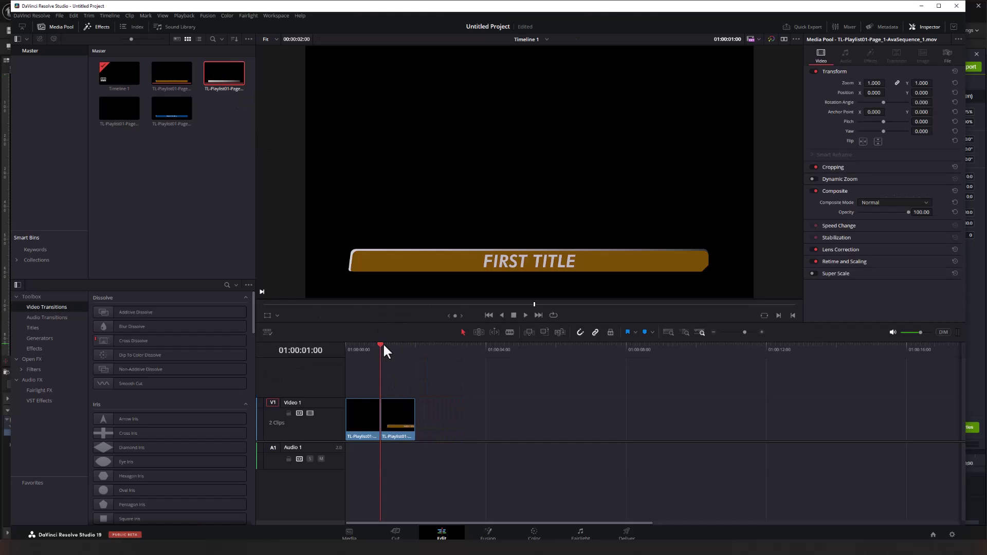
{"action": "left_click_drag", "start_coordinate": [382, 346], "coordinate": [398, 346]}
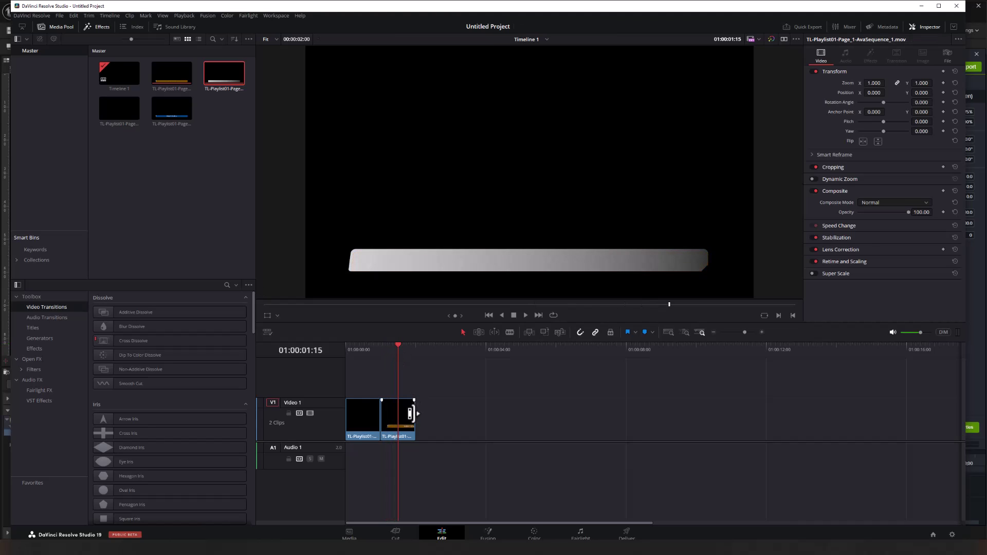
{"action": "left_click_drag", "start_coordinate": [414, 411], "coordinate": [399, 411]}
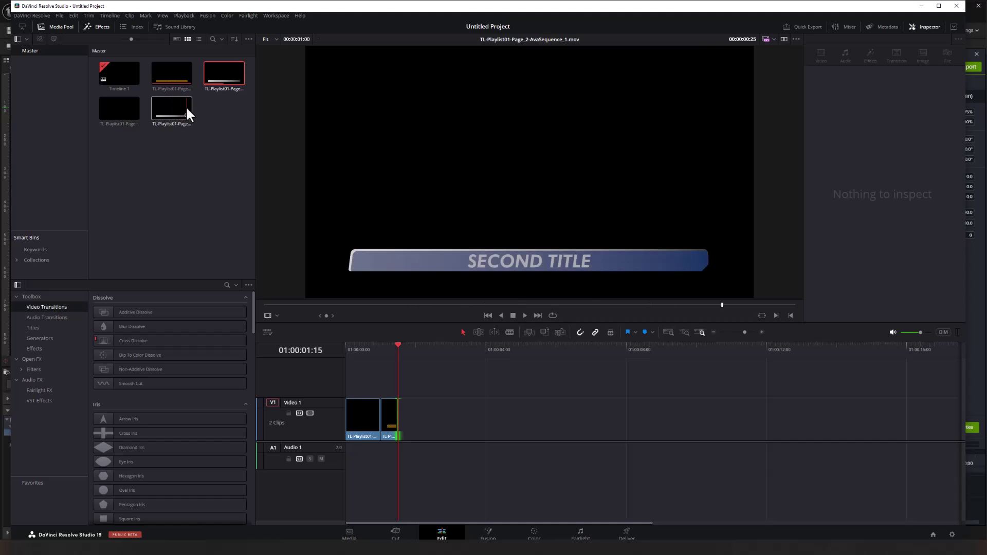
Step: Add the next clip, trim its start at 01:00:02:10 and close the gap before it
{"action": "left_click_drag", "start_coordinate": [169, 105], "coordinate": [425, 427]}
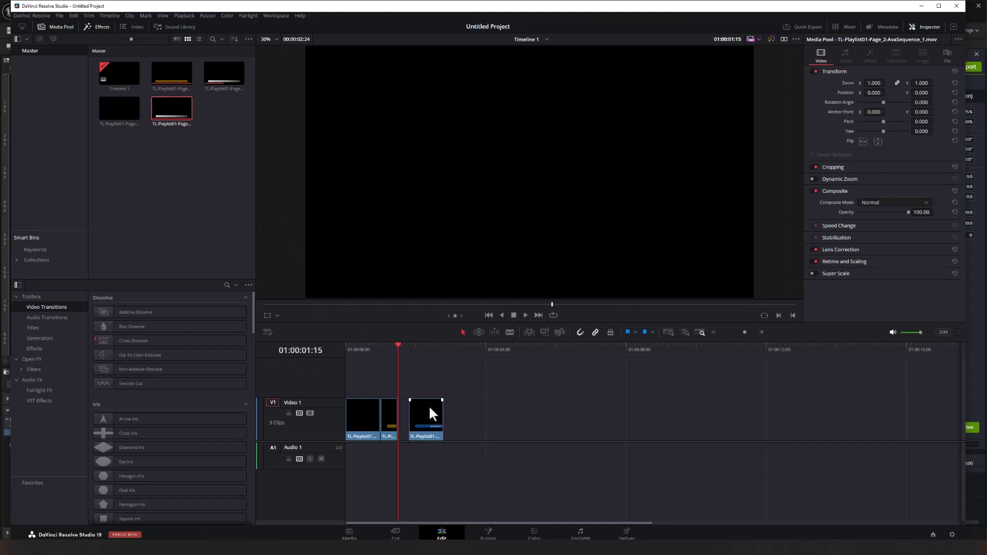
{"action": "left_click_drag", "start_coordinate": [418, 352], "coordinate": [427, 349]}
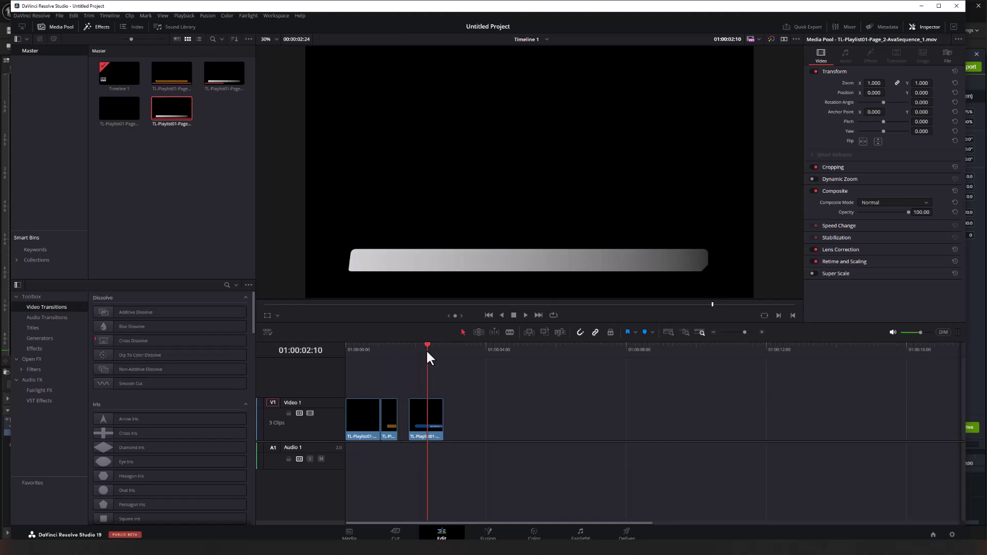
{"action": "mouse_move", "coordinate": [413, 399]}
{"action": "left_mouse_down"}
{"action": "mouse_move", "coordinate": [435, 414]}
{"action": "mouse_move", "coordinate": [400, 413]}
{"action": "left_mouse_up"}
{"action": "left_click_drag", "start_coordinate": [131, 118], "coordinate": [415, 432]}
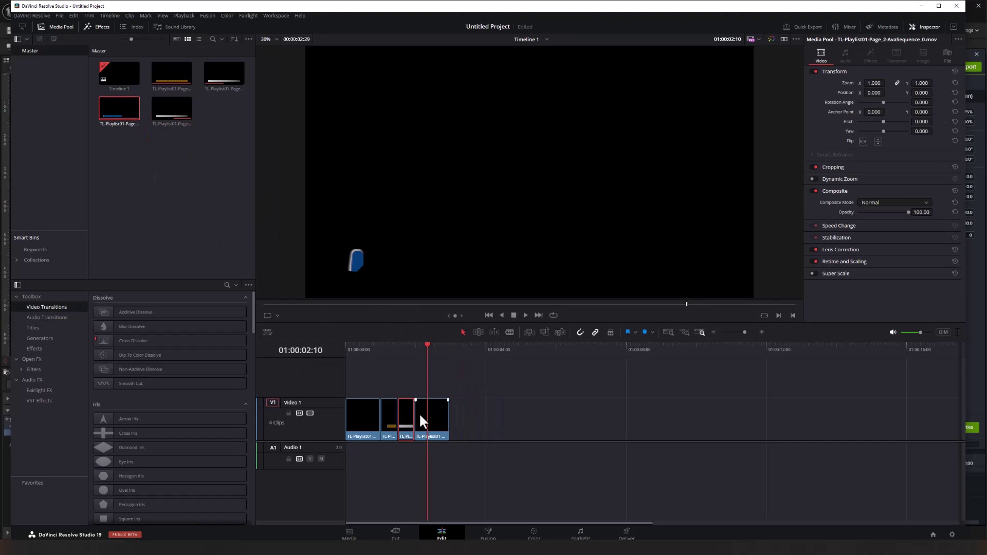
Step: Set the fourth clip to Reverse Speed (-100%) and preview its SECOND TITLE frame
{"action": "right_click", "coordinate": [420, 416]}
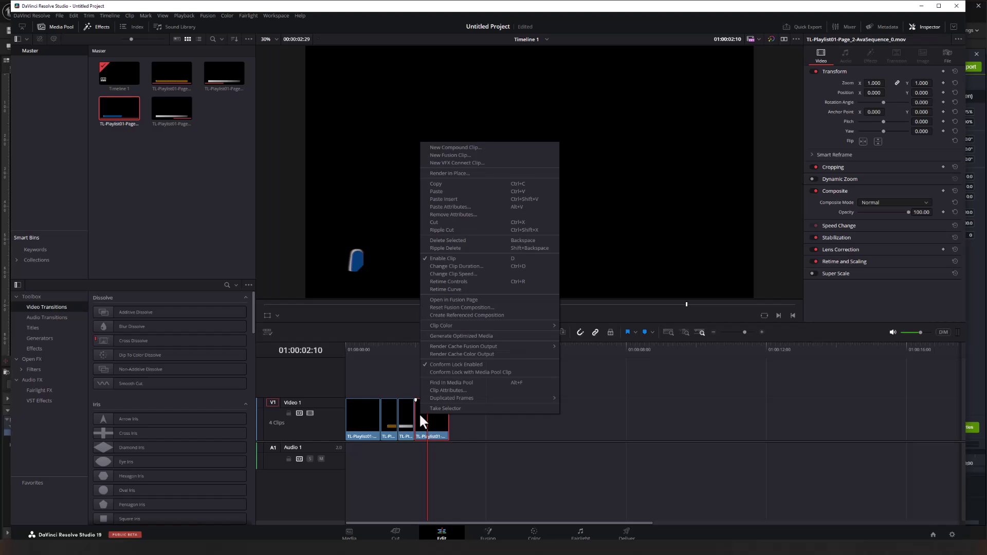
{"action": "left_click", "coordinate": [447, 273]}
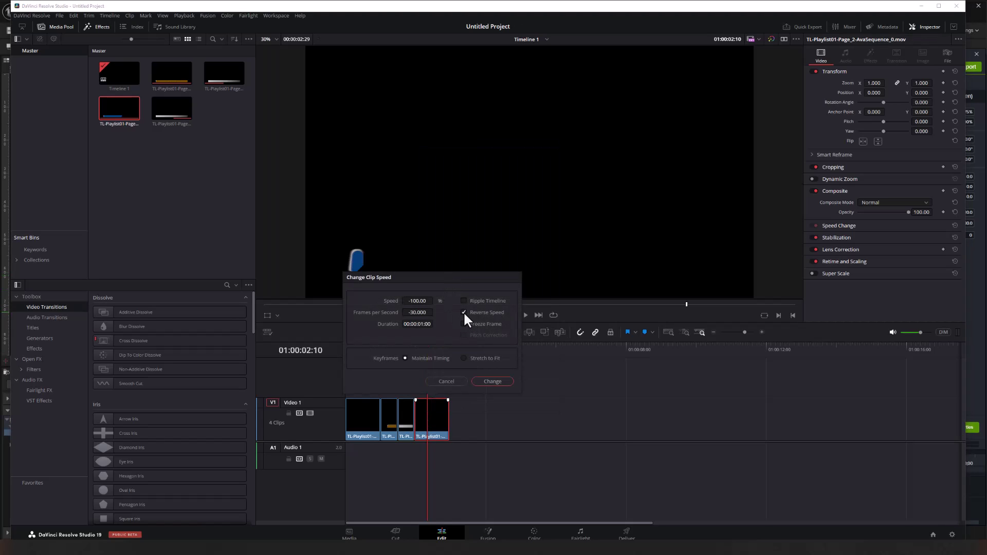
{"action": "left_click", "coordinate": [490, 381]}
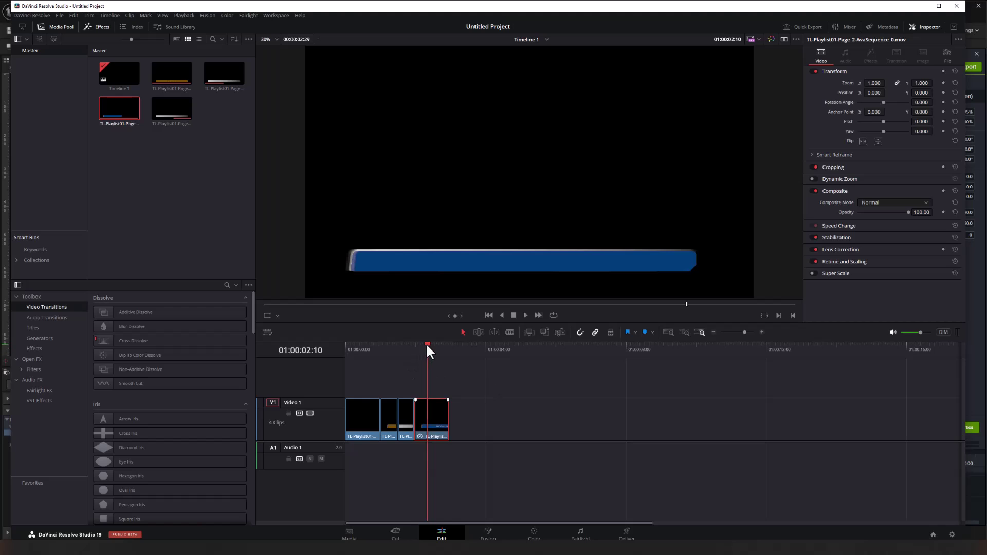
{"action": "mouse_move", "coordinate": [427, 344]}
{"action": "left_mouse_down"}
{"action": "mouse_move", "coordinate": [437, 344]}
{"action": "mouse_move", "coordinate": [346, 347]}
{"action": "mouse_move", "coordinate": [441, 350]}
{"action": "mouse_move", "coordinate": [403, 349]}
{"action": "mouse_move", "coordinate": [426, 352]}
{"action": "left_mouse_up"}
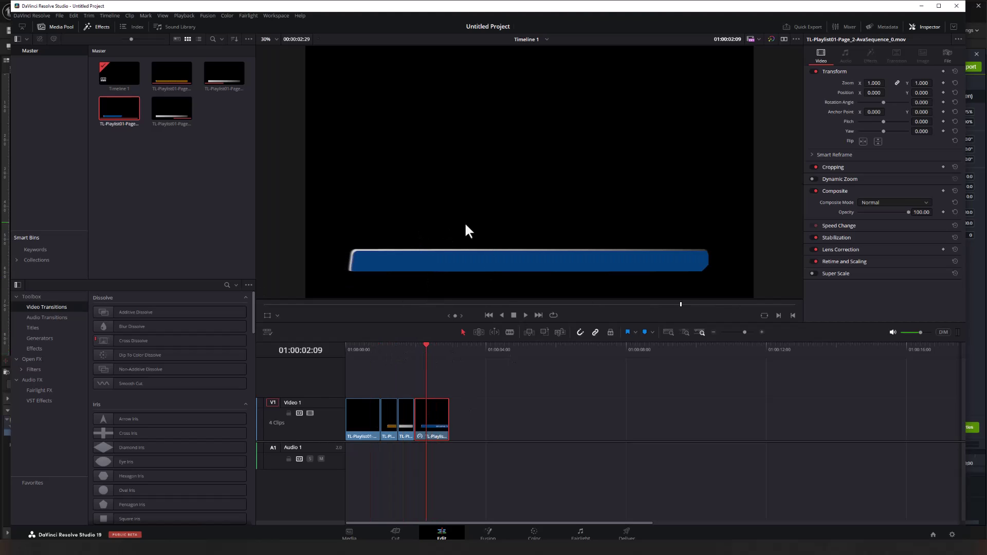
Step: Scrub the reversed SECOND TITLE clip on the Fusion page to check alpha, then return to Unreal Editor
{"action": "left_click", "coordinate": [487, 532]}
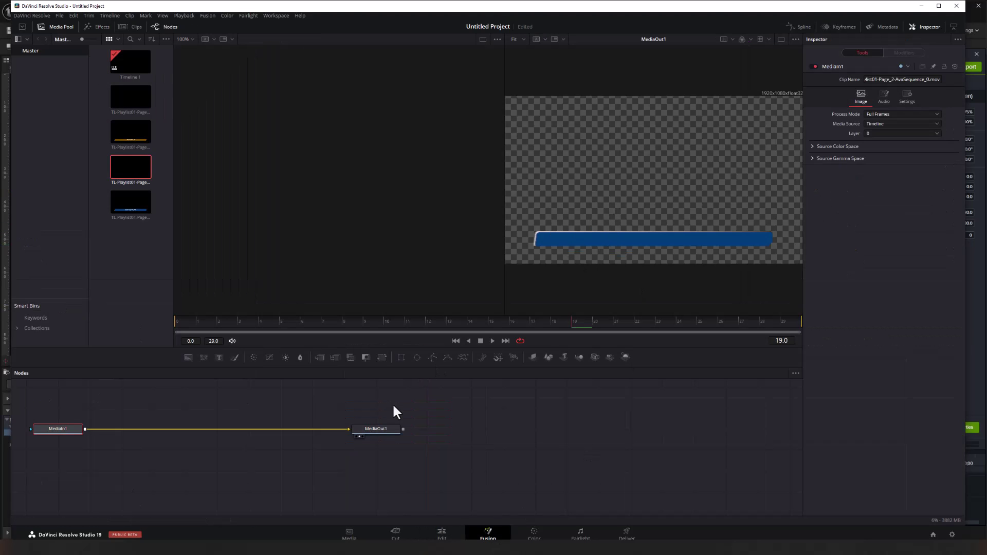
{"action": "left_click_drag", "start_coordinate": [580, 323], "coordinate": [655, 319]}
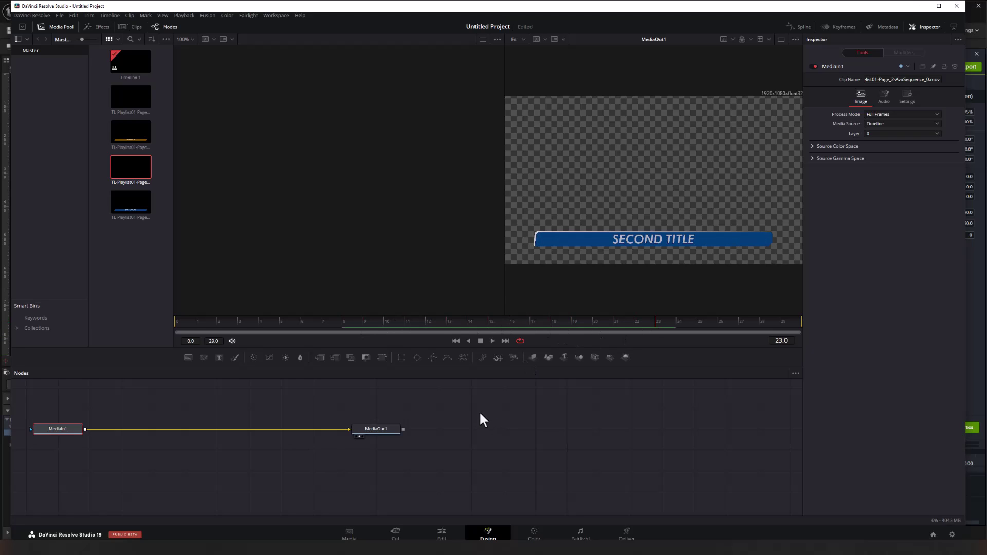
{"action": "key", "text": "alt+Tab"}
{"action": "key", "text": "alt+Tab"}
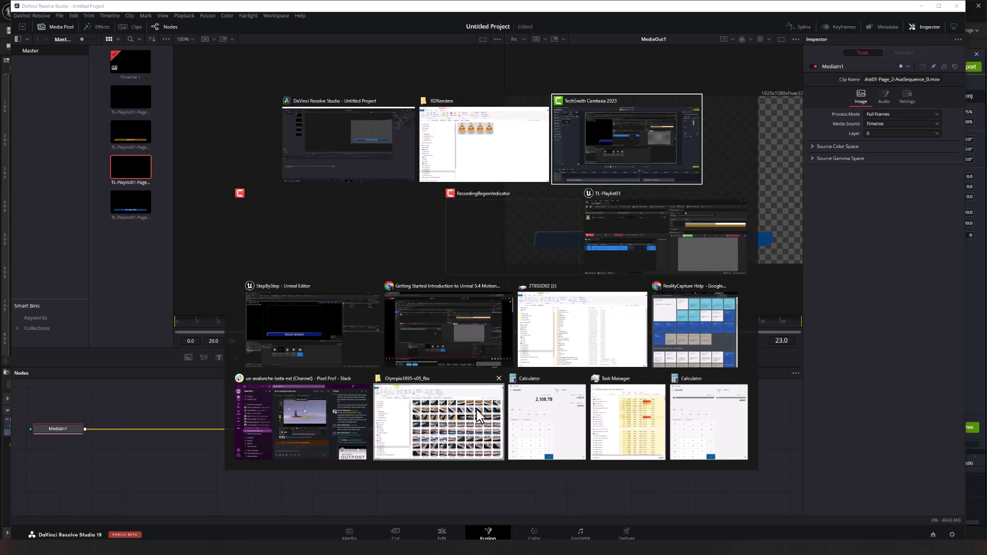
{"action": "left_click", "coordinate": [337, 357]}
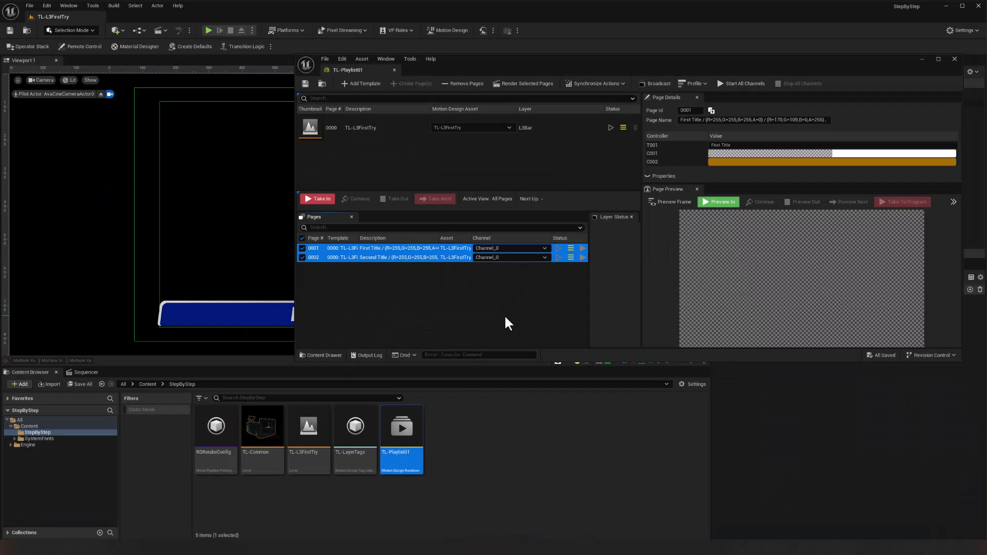